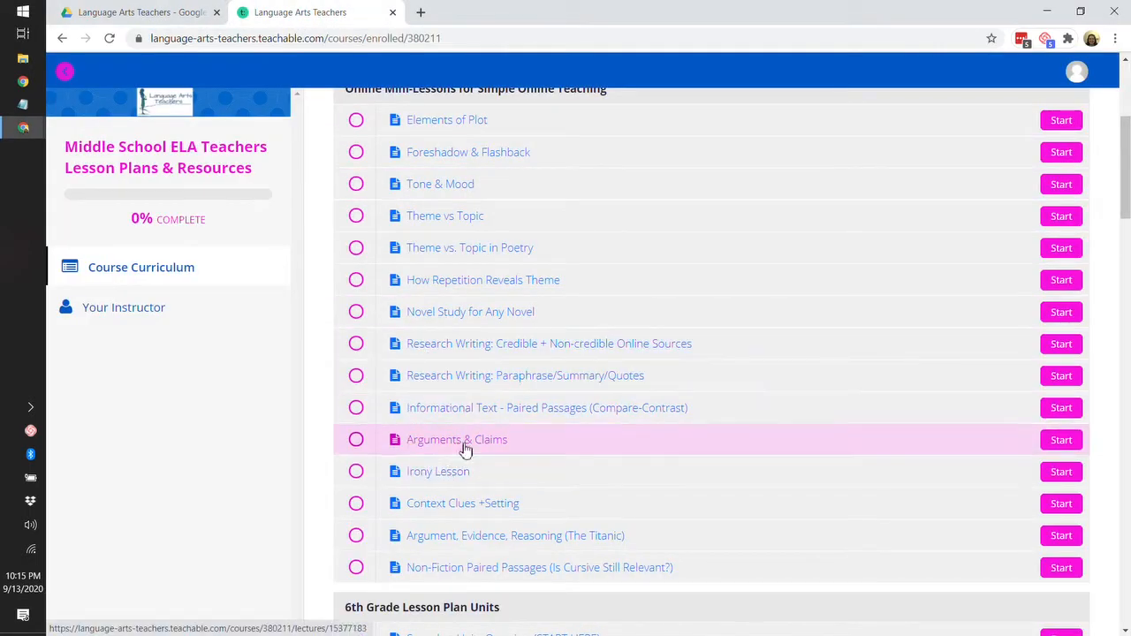
Step: Switch to the Google Drive folder and open Irony Lesson.pdf with Google Docs to convert it to an editable document
{"action": "scroll", "coordinate": [452, 455], "scroll_direction": "up", "scroll_amount": 1}
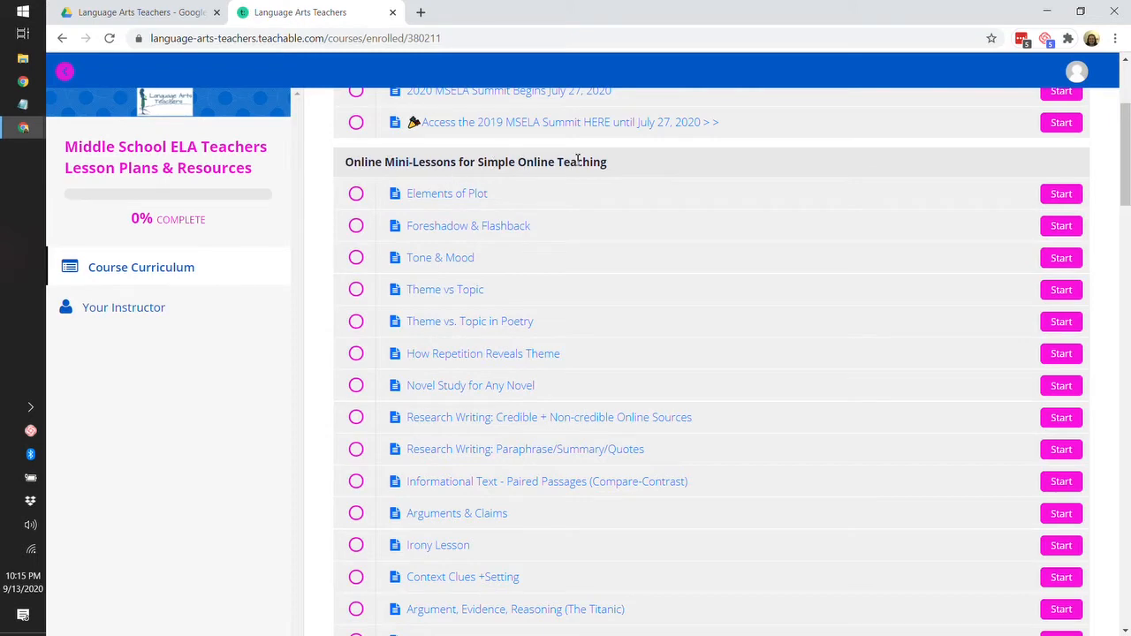
{"action": "left_click", "coordinate": [159, 14]}
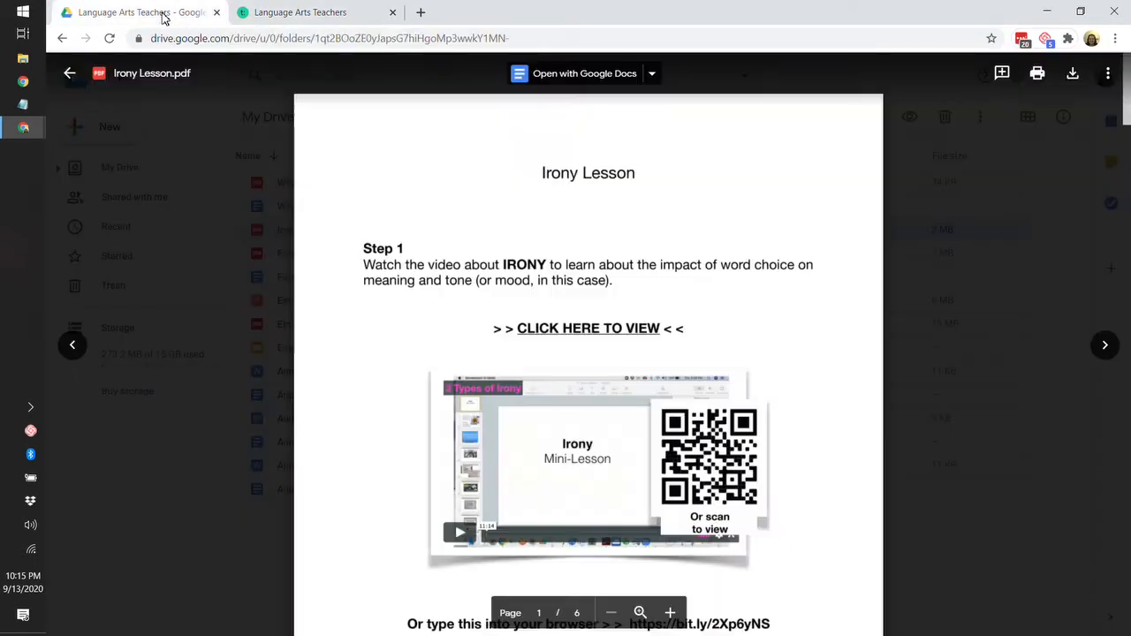
{"action": "left_click", "coordinate": [277, 206]}
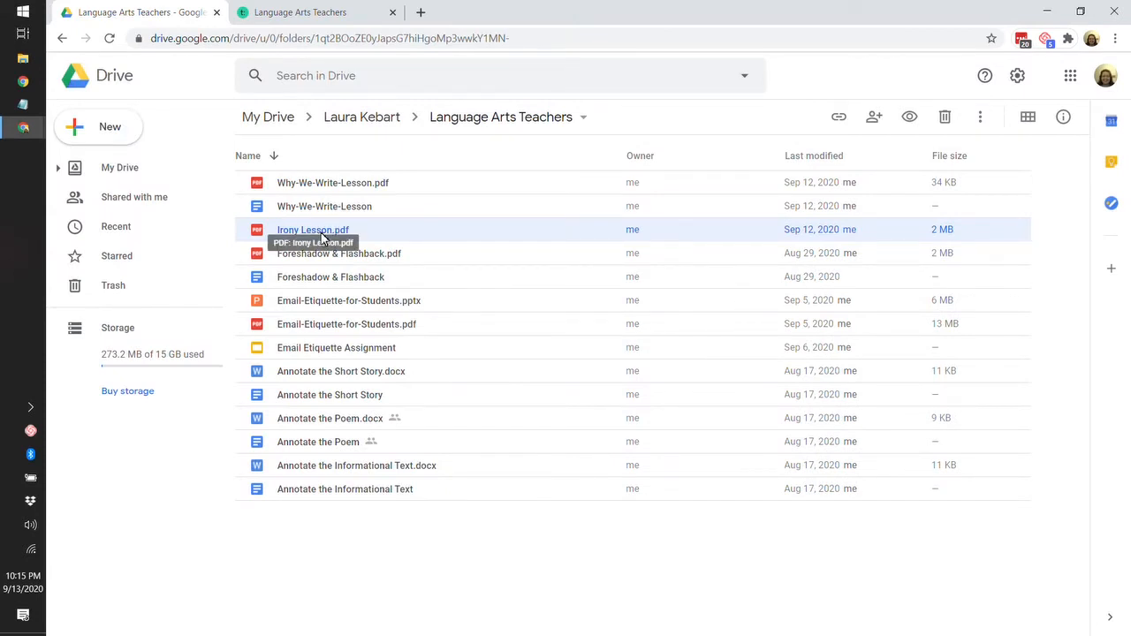
{"action": "right_click", "coordinate": [321, 235]}
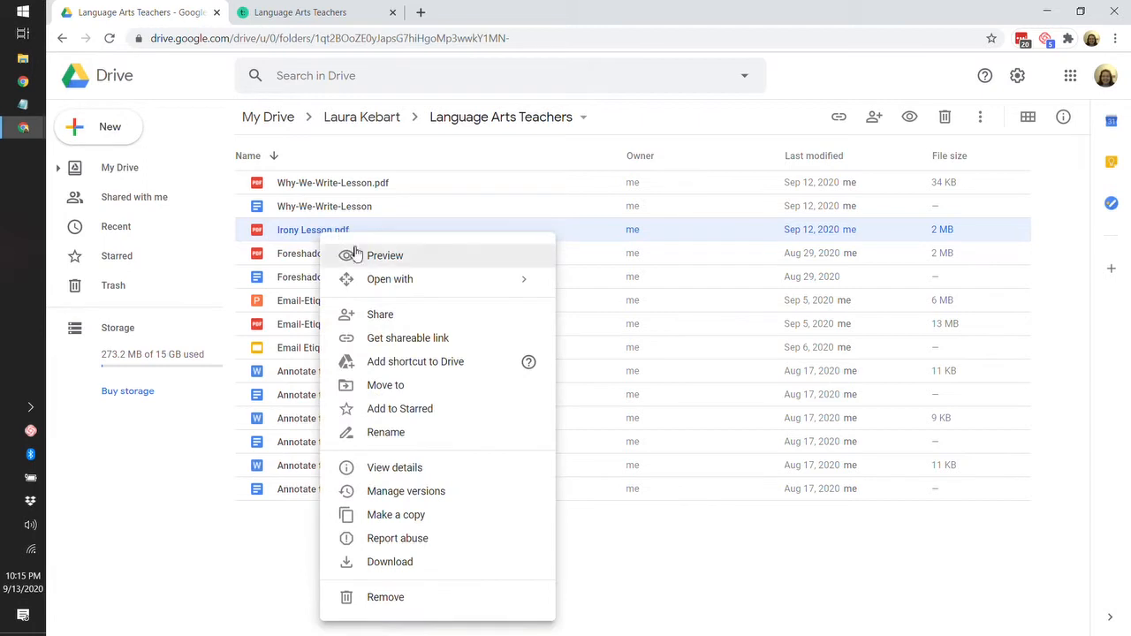
{"action": "mouse_move", "coordinate": [403, 283]}
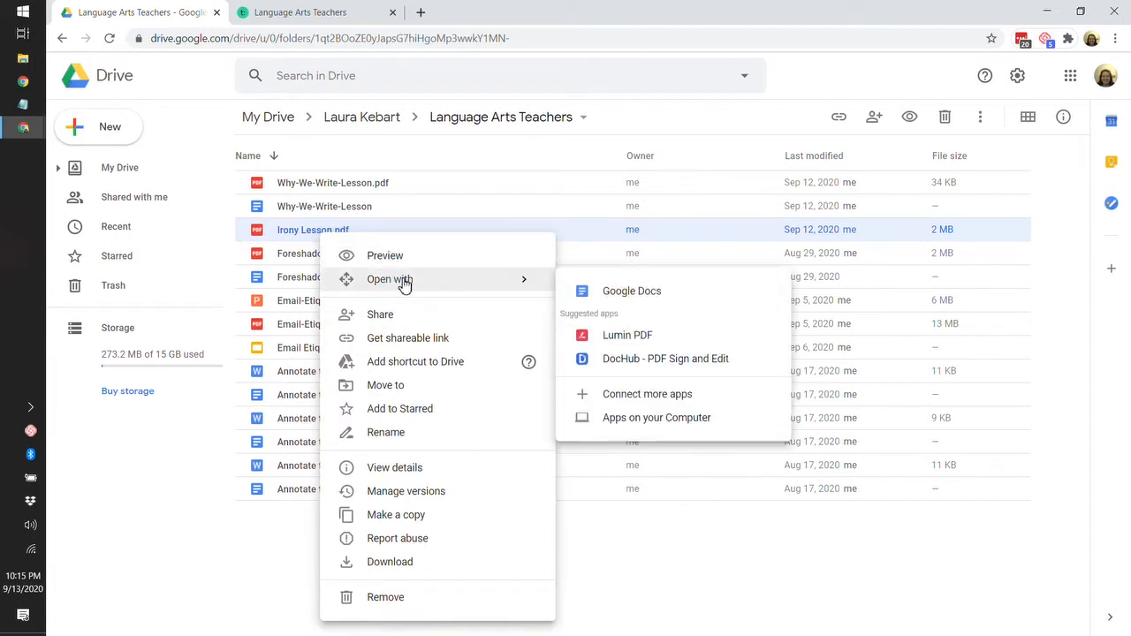
{"action": "left_click", "coordinate": [600, 298]}
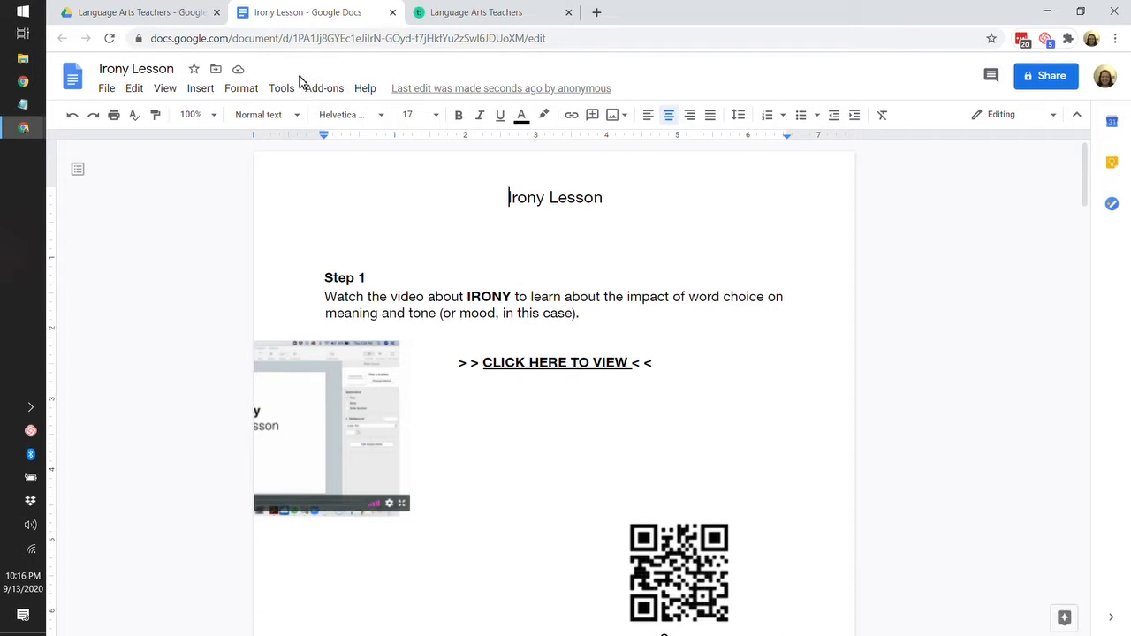
Step: Preview the original Irony Lesson.pdf in Drive and move the converted Irony Lesson document into its own browser window
{"action": "left_click", "coordinate": [173, 22]}
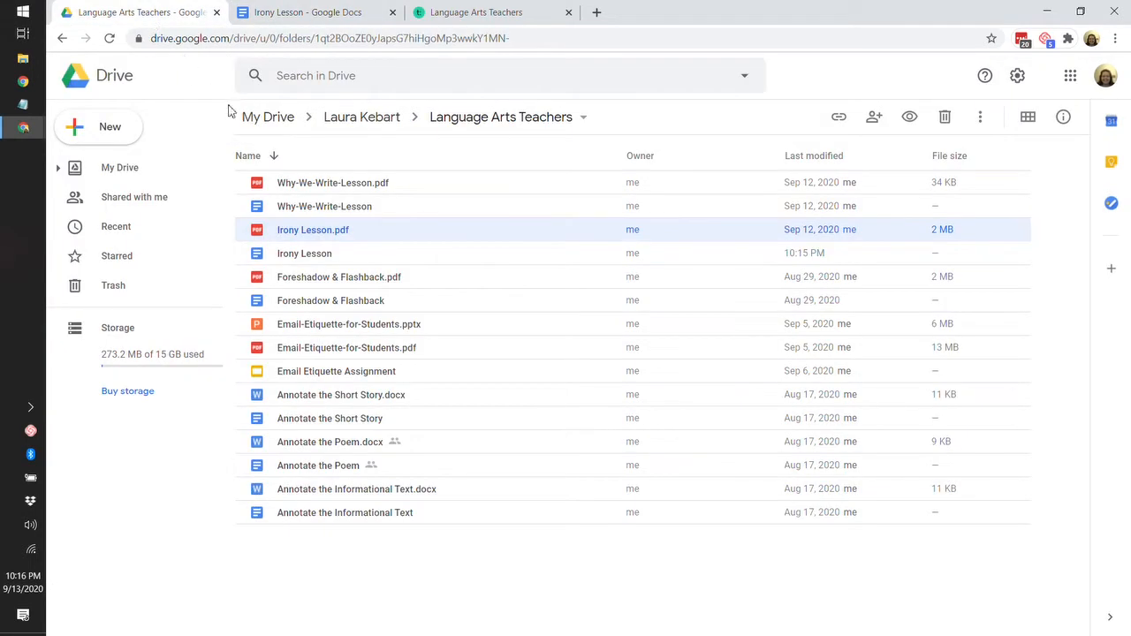
{"action": "double_click", "coordinate": [303, 235]}
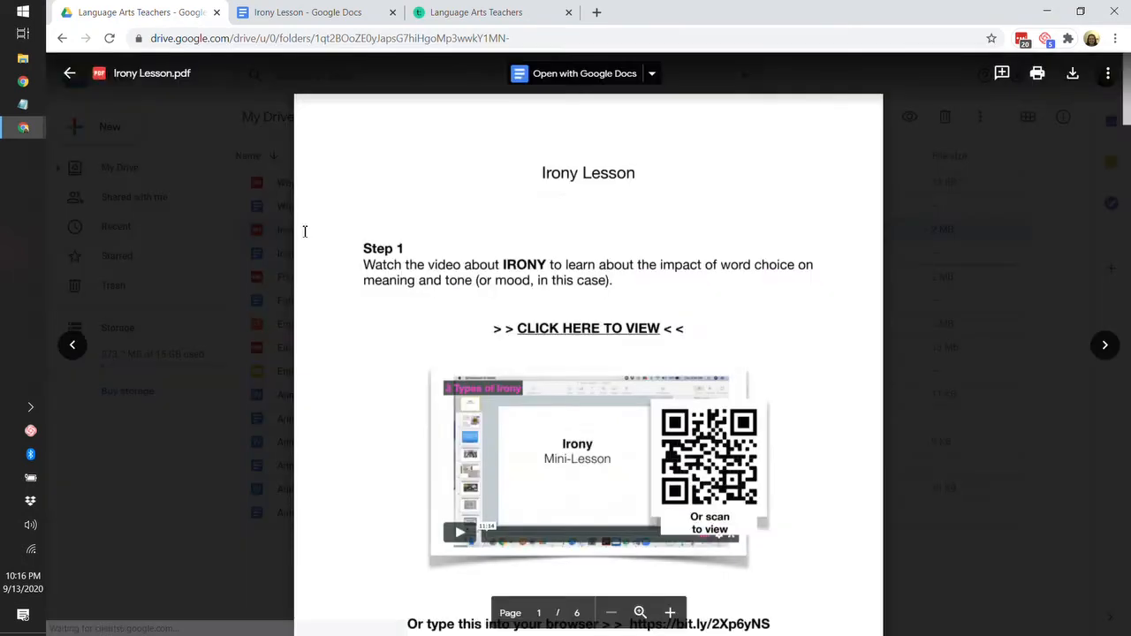
{"action": "left_click", "coordinate": [316, 20]}
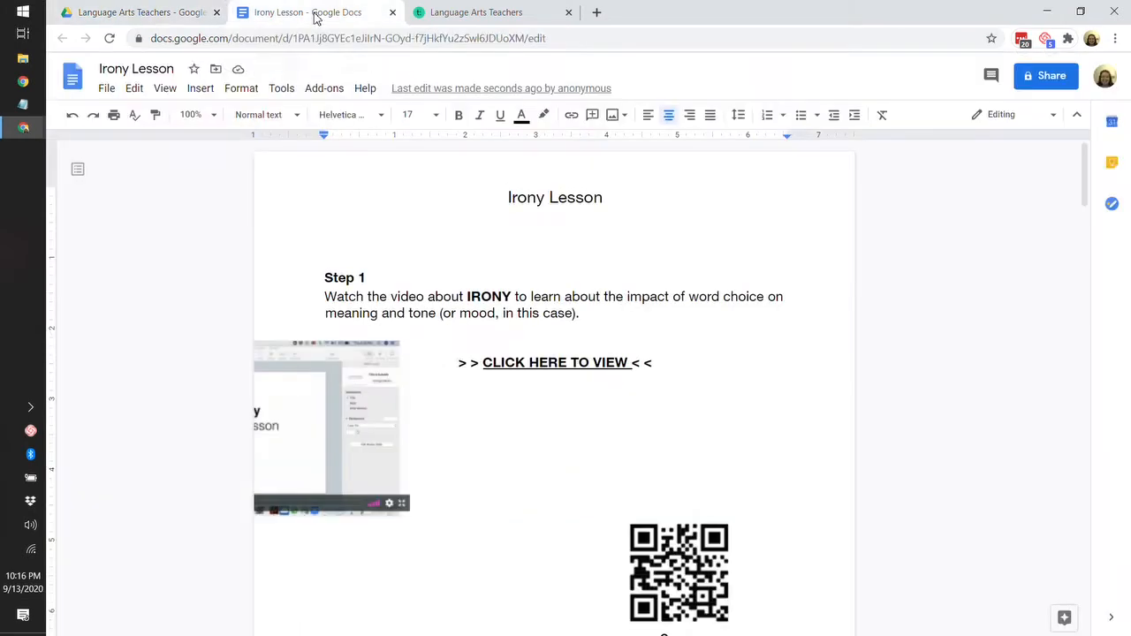
{"action": "left_click_drag", "start_coordinate": [324, 37], "coordinate": [360, 86]}
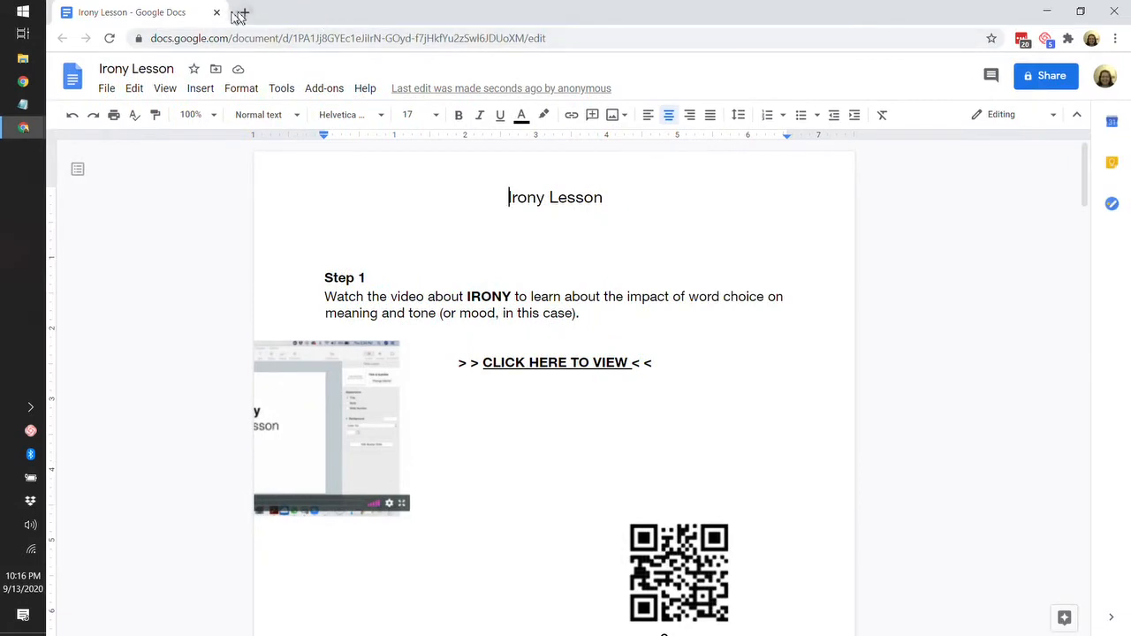
{"action": "left_click_drag", "start_coordinate": [146, 18], "coordinate": [495, 102]}
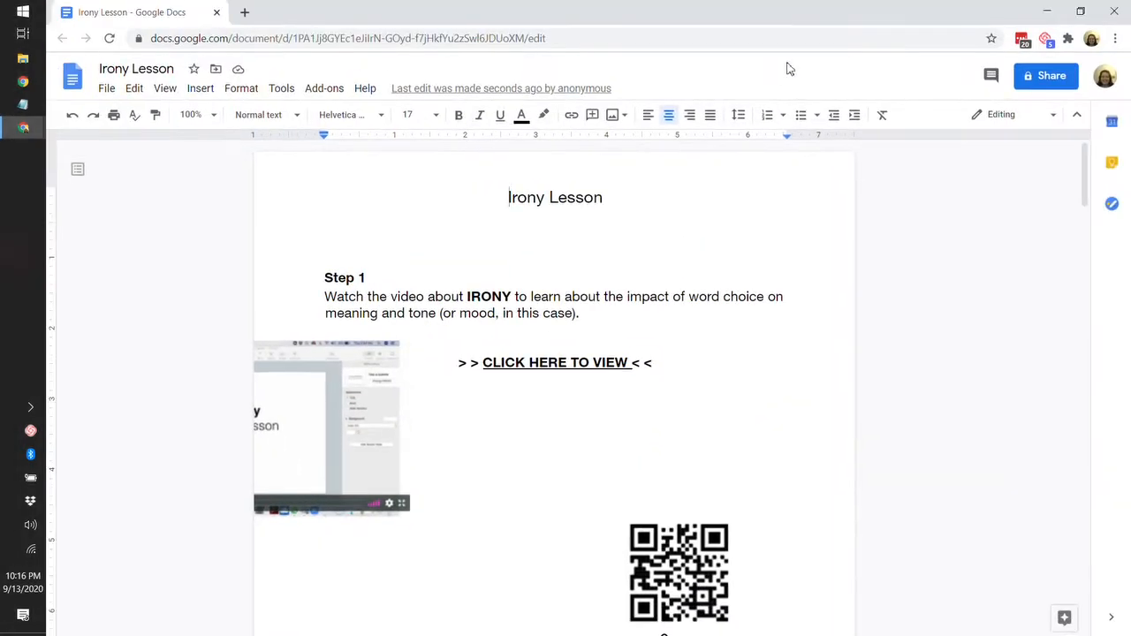
Step: Resize and arrange the two browser windows so the original PDF preview and the converted document sit side by side
{"action": "left_click", "coordinate": [1080, 10]}
{"action": "left_click", "coordinate": [950, 20]}
{"action": "left_click", "coordinate": [1079, 11]}
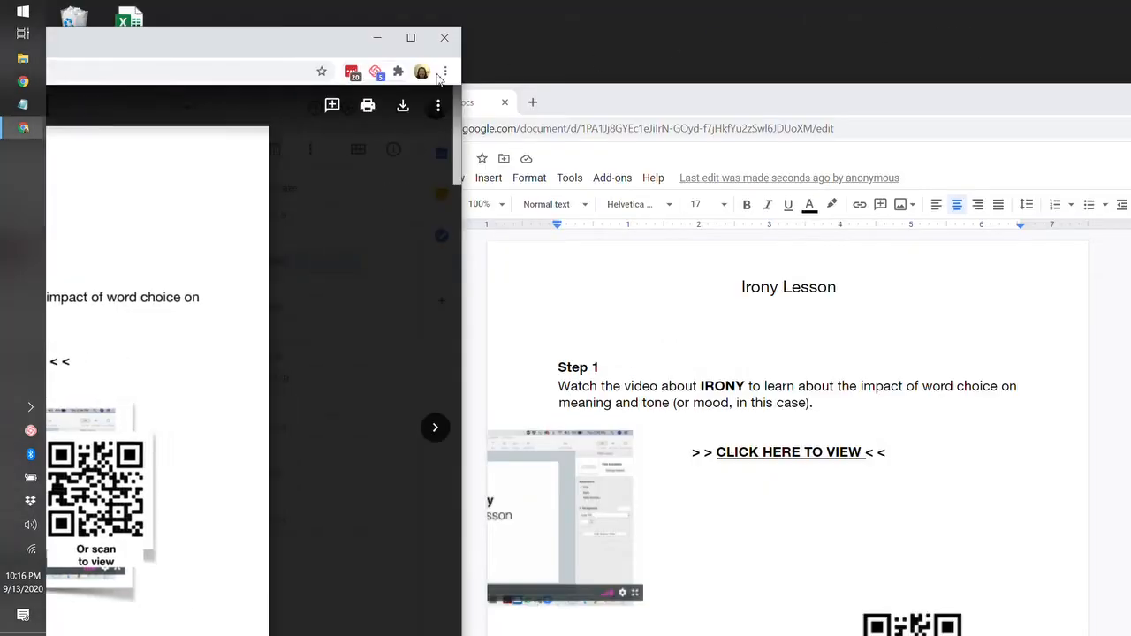
{"action": "left_click_drag", "start_coordinate": [260, 45], "coordinate": [822, 19]}
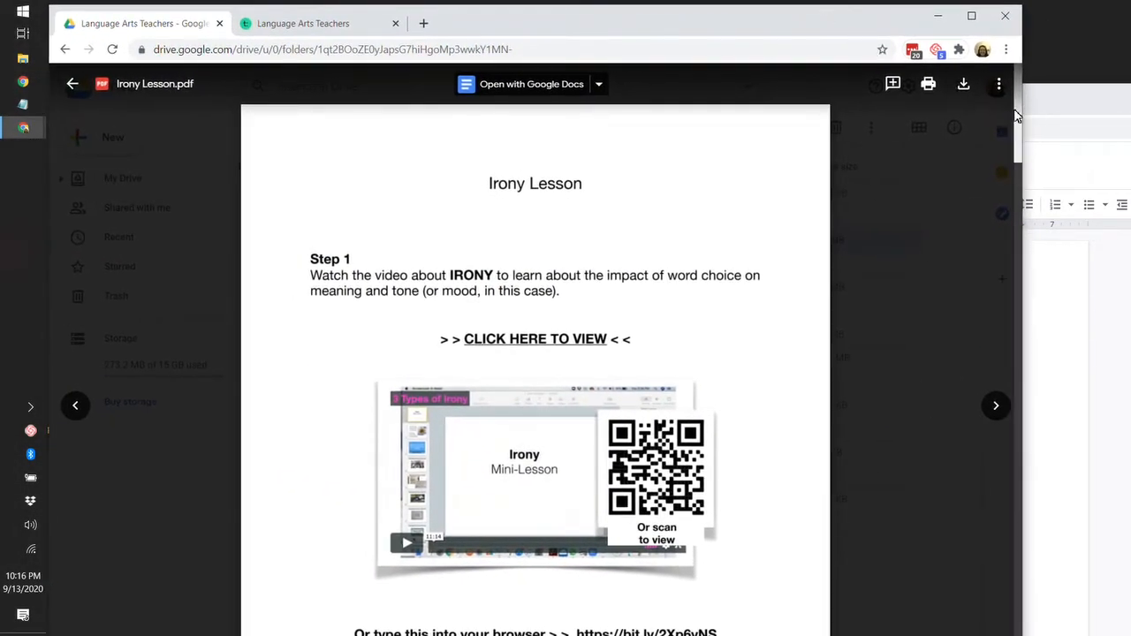
{"action": "left_click_drag", "start_coordinate": [1022, 115], "coordinate": [568, 153]}
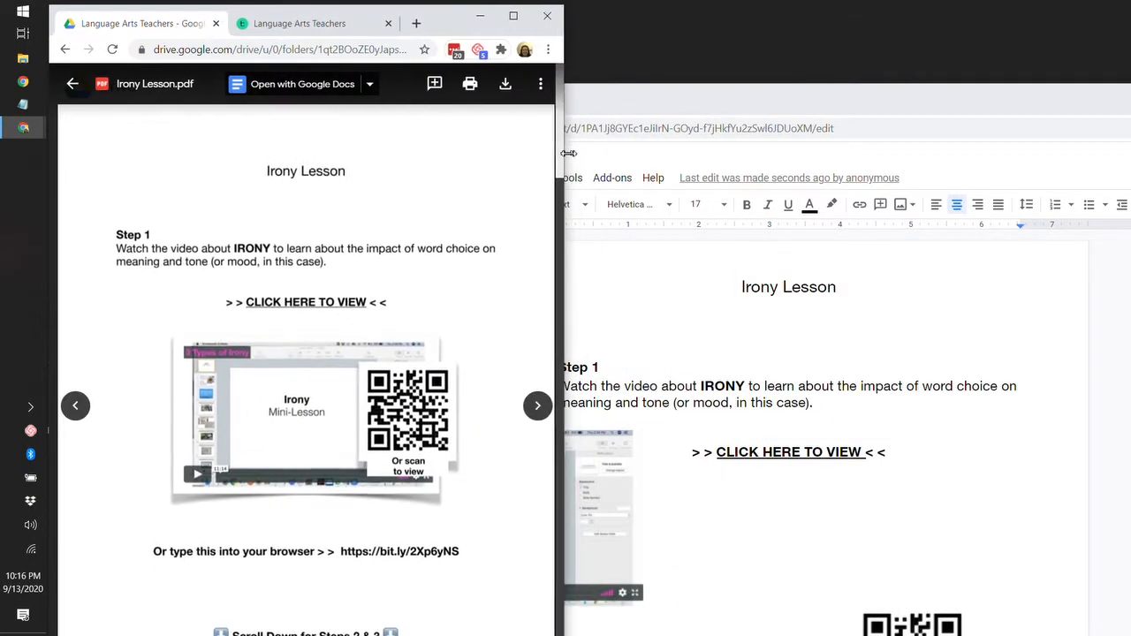
{"action": "left_click_drag", "start_coordinate": [662, 108], "coordinate": [487, 23]}
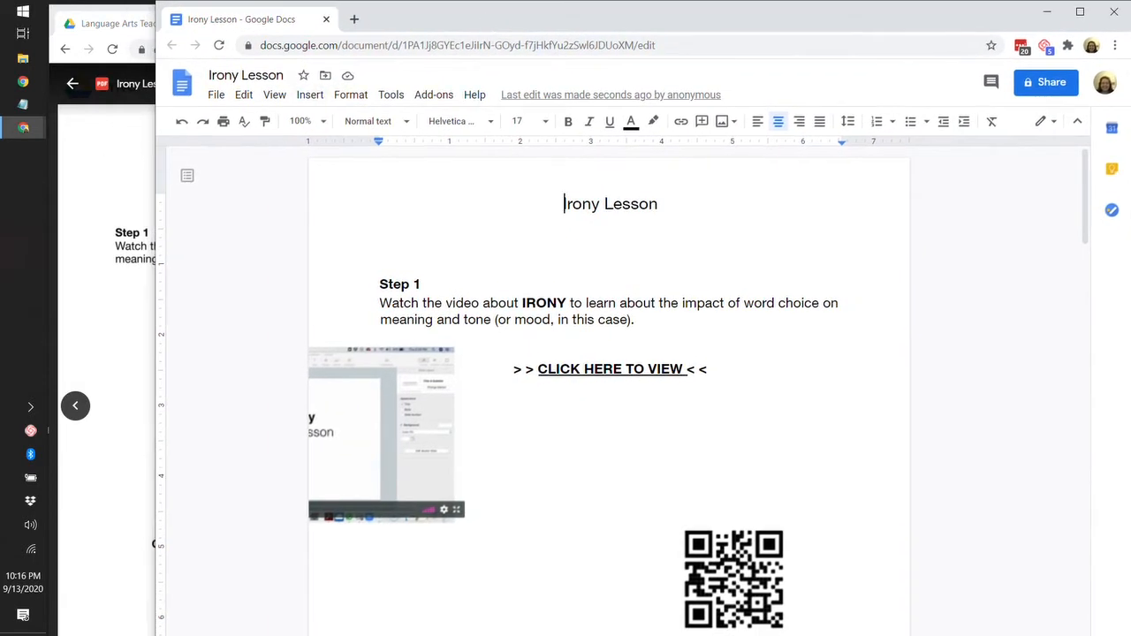
{"action": "left_click_drag", "start_coordinate": [157, 218], "coordinate": [549, 176]}
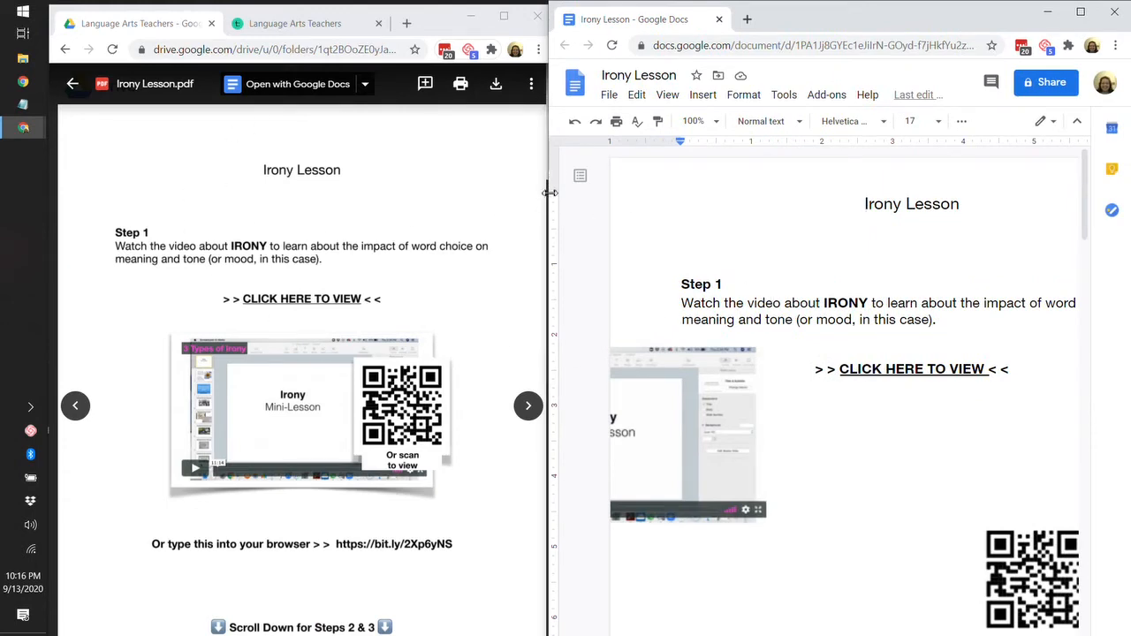
{"action": "left_click_drag", "start_coordinate": [549, 192], "coordinate": [502, 196]}
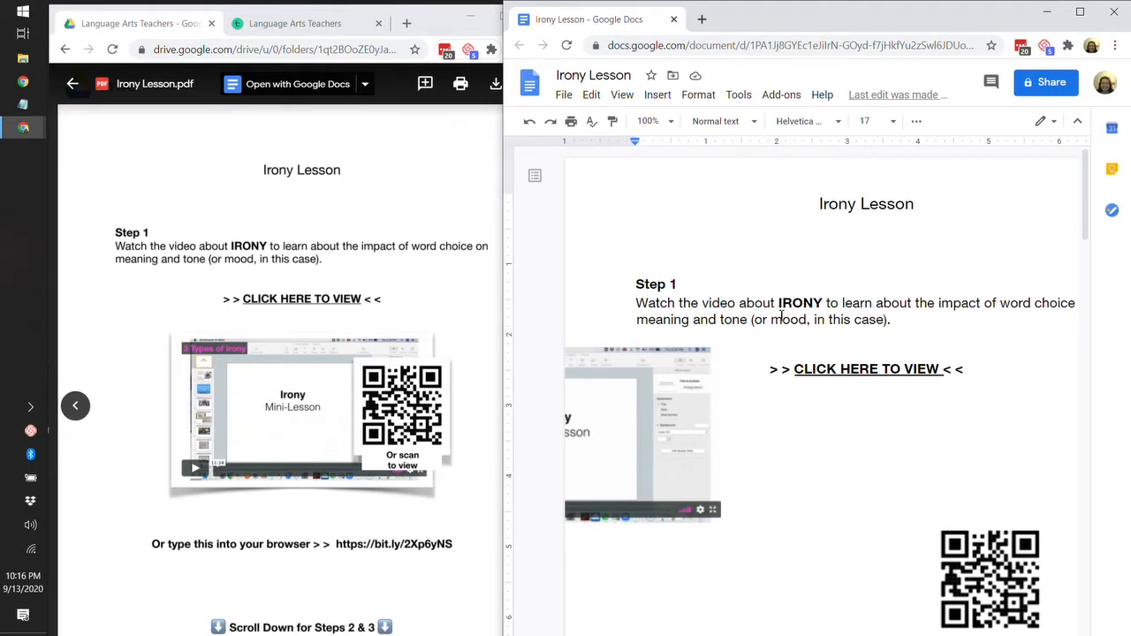
{"action": "left_click", "coordinate": [664, 428]}
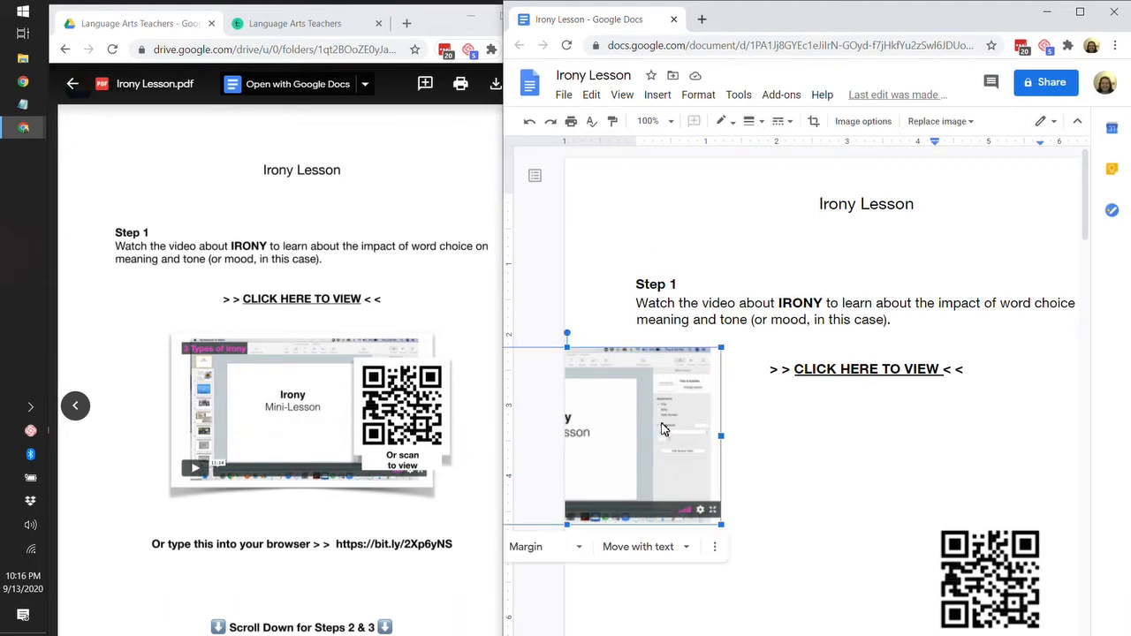
{"action": "key", "text": "Delete"}
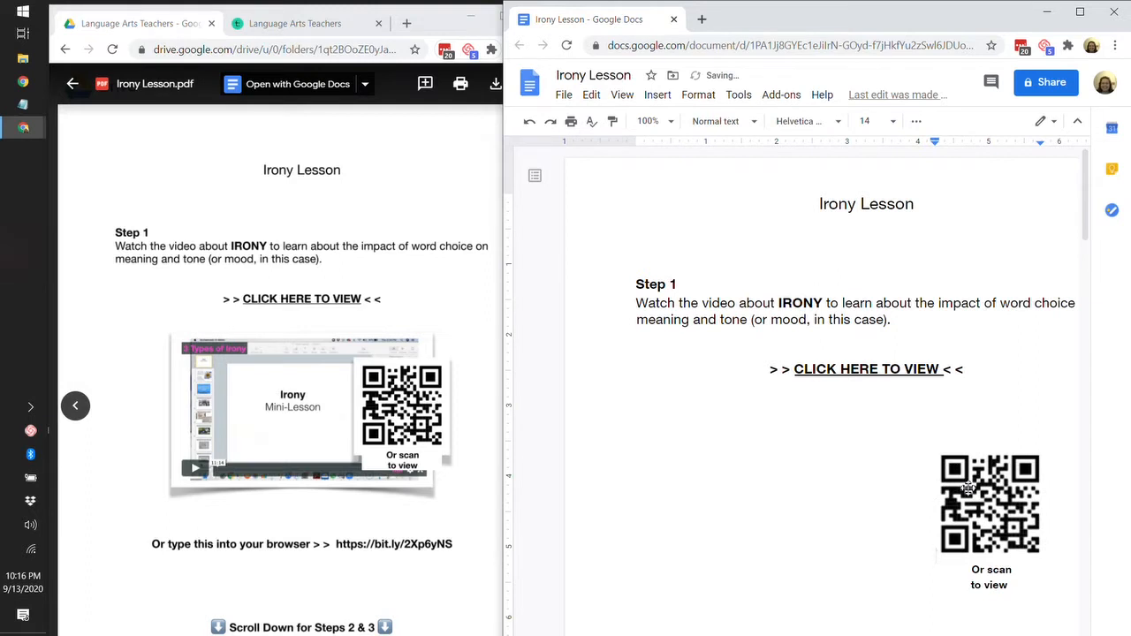
{"action": "scroll", "coordinate": [880, 457], "scroll_direction": "down", "scroll_amount": 1}
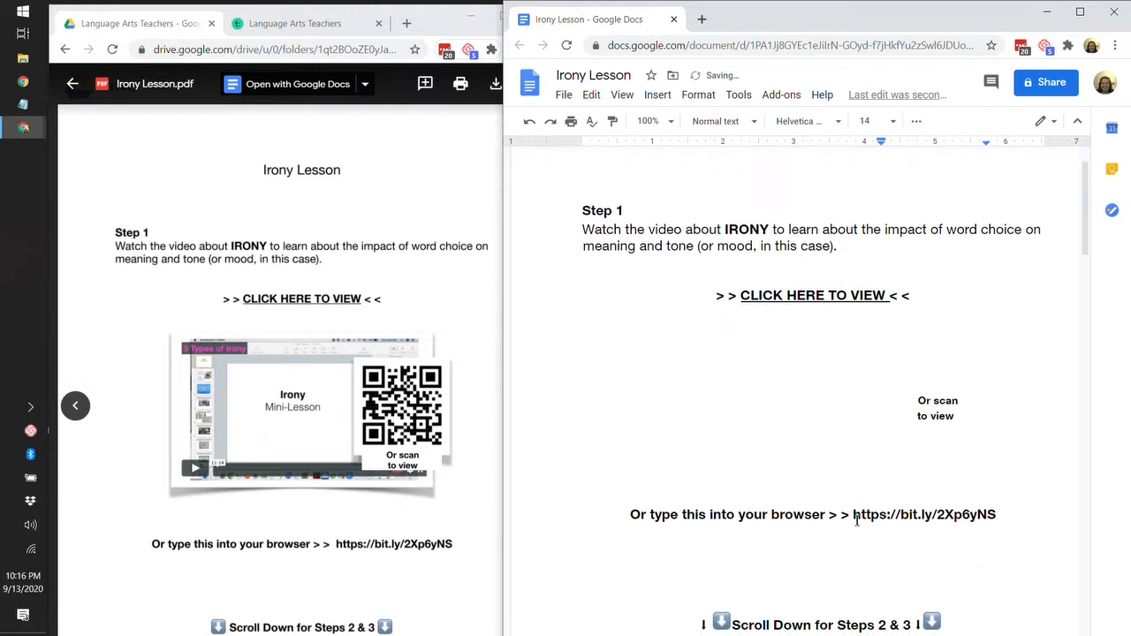
{"action": "left_click", "coordinate": [855, 522]}
{"action": "left_click_drag", "start_coordinate": [855, 517], "coordinate": [711, 305]}
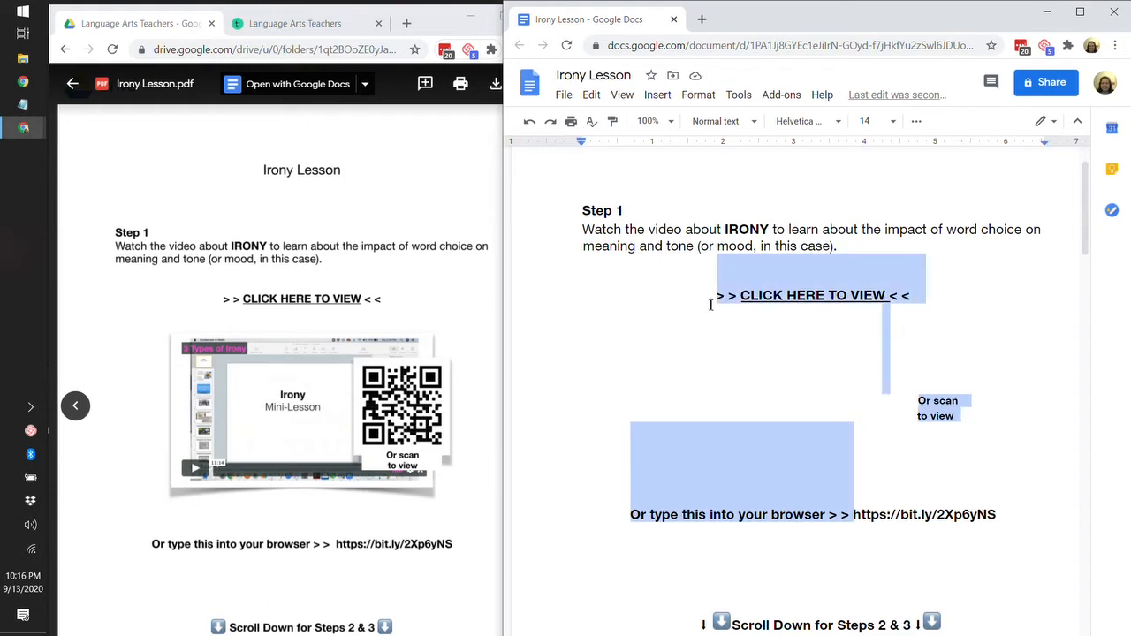
{"action": "key", "text": "BackSpace"}
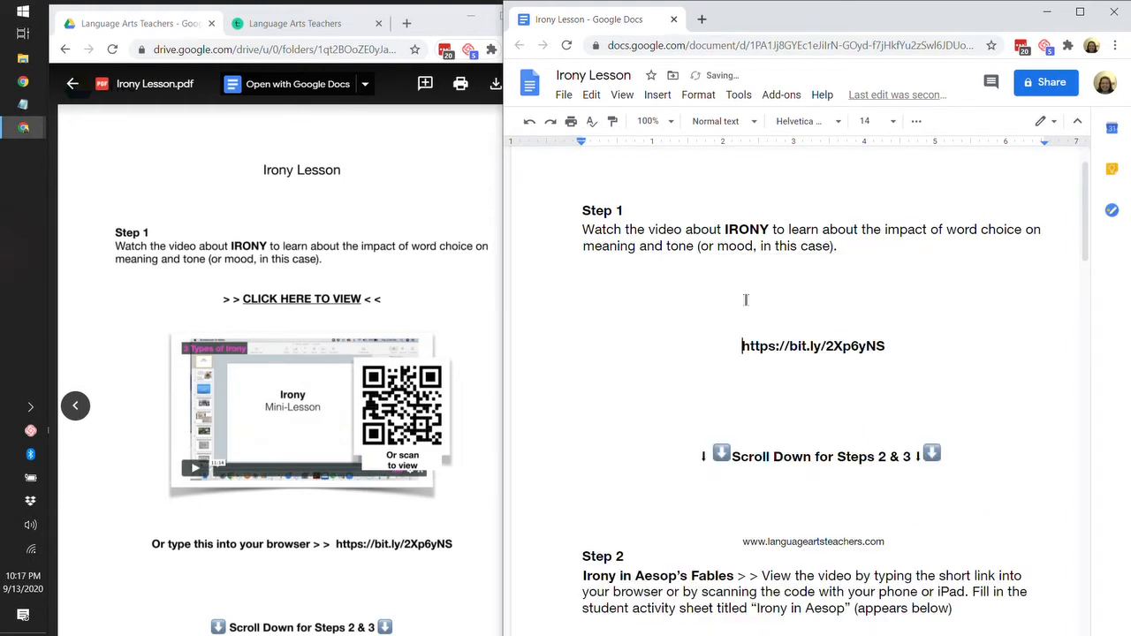
{"action": "key", "text": "BackSpace"}
{"action": "key", "text": "BackSpace"}
{"action": "key", "text": "BackSpace"}
{"action": "key", "text": "BackSpace"}
{"action": "key", "text": "BackSpace"}
{"action": "key", "text": "BackSpace"}
{"action": "key", "text": "BackSpace"}
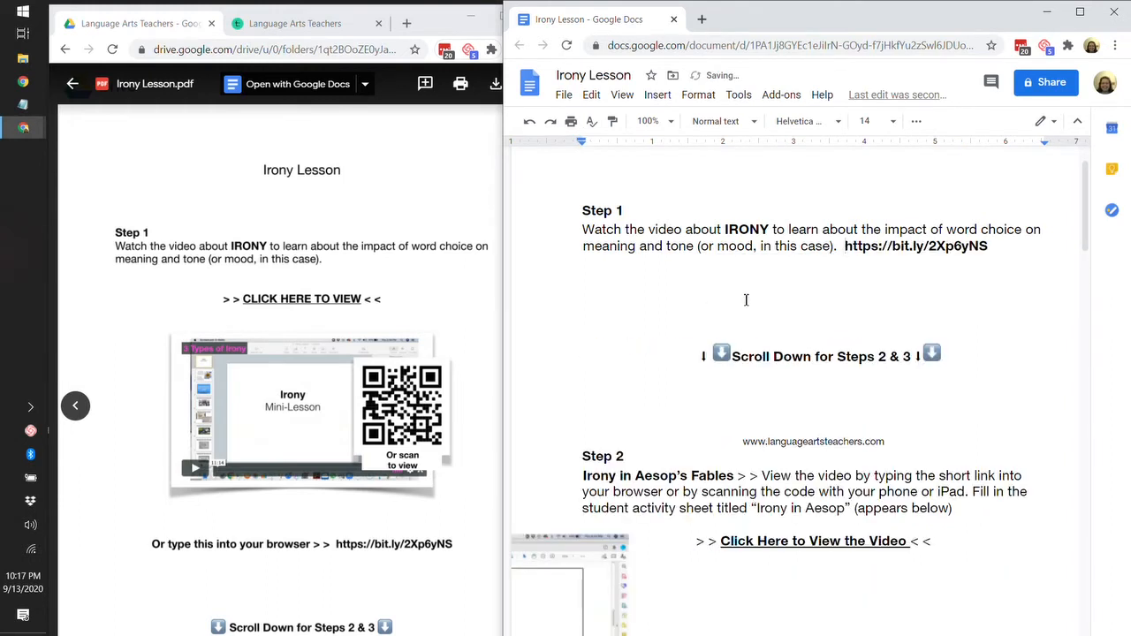
{"action": "key", "text": "Return"}
{"action": "key", "text": "Return"}
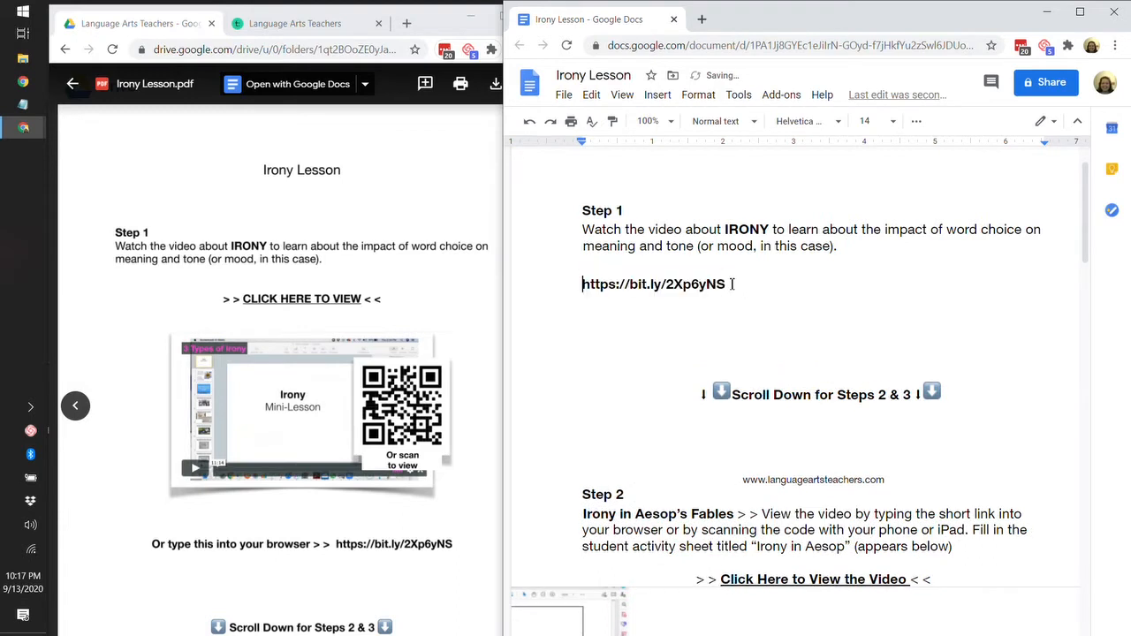
{"action": "scroll", "coordinate": [780, 335], "scroll_direction": "down", "scroll_amount": 1}
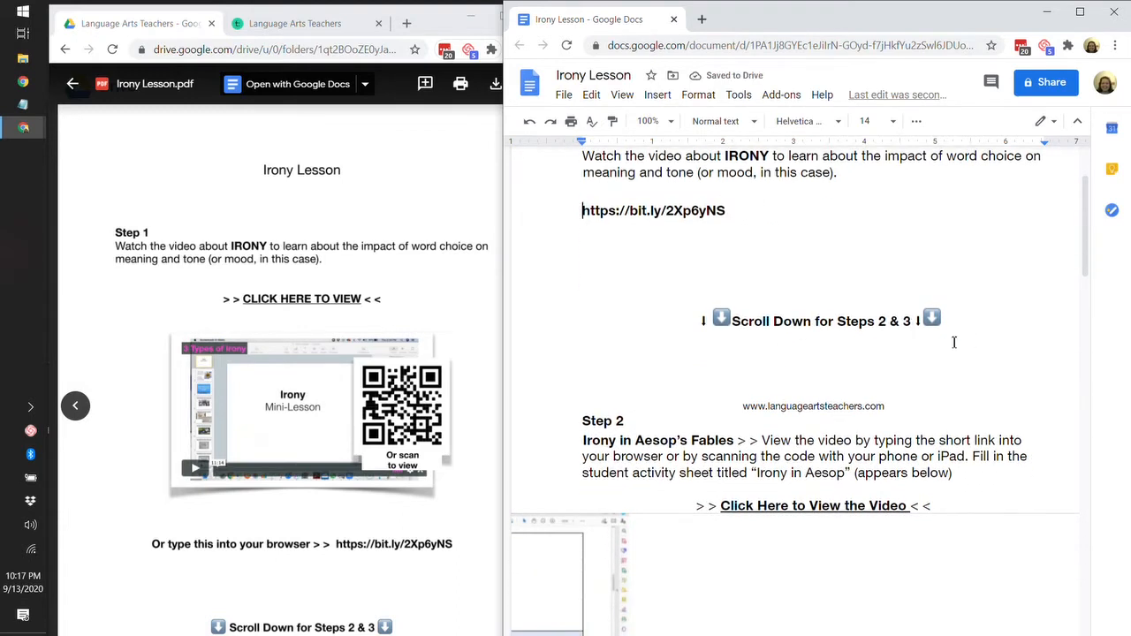
{"action": "left_click_drag", "start_coordinate": [936, 322], "coordinate": [686, 325]}
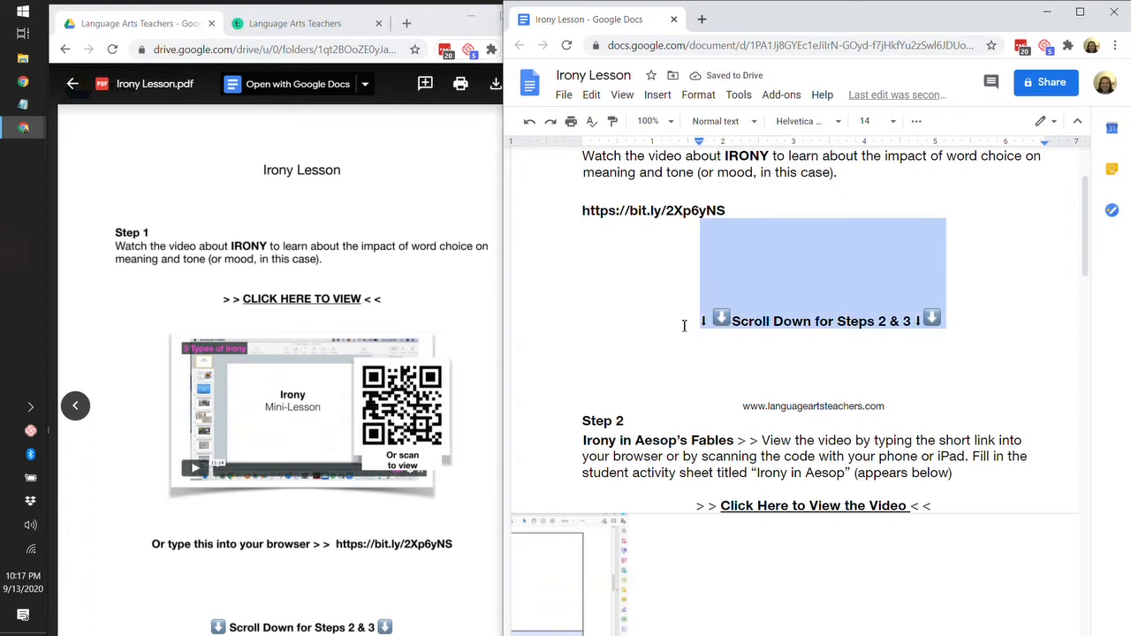
{"action": "key", "text": "Delete"}
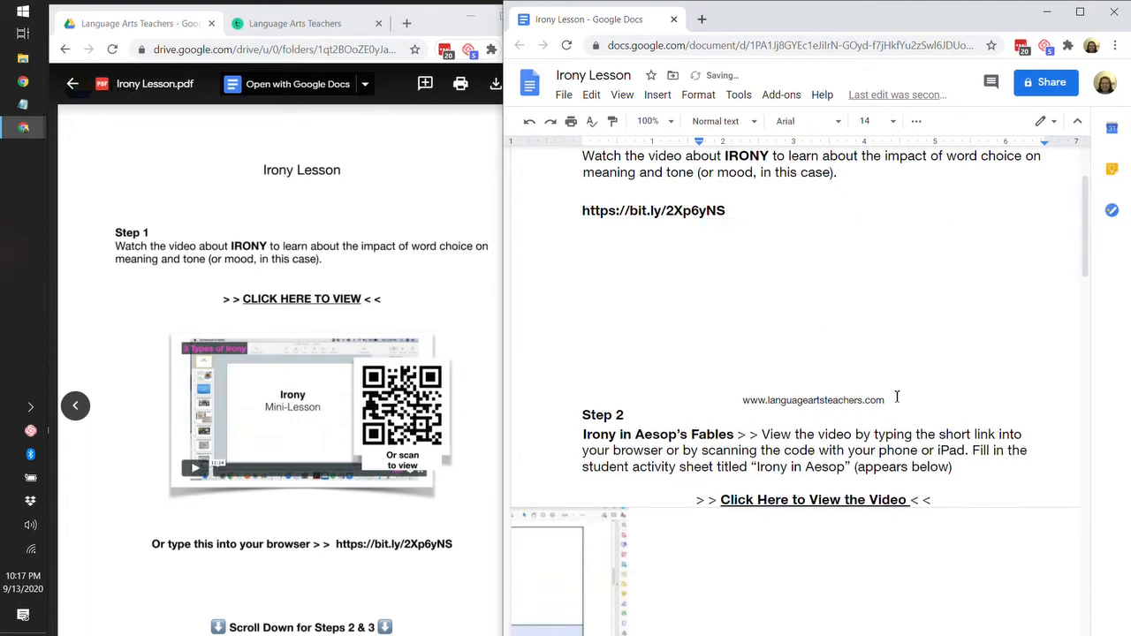
{"action": "left_click_drag", "start_coordinate": [897, 398], "coordinate": [714, 368]}
{"action": "key", "text": "Delete"}
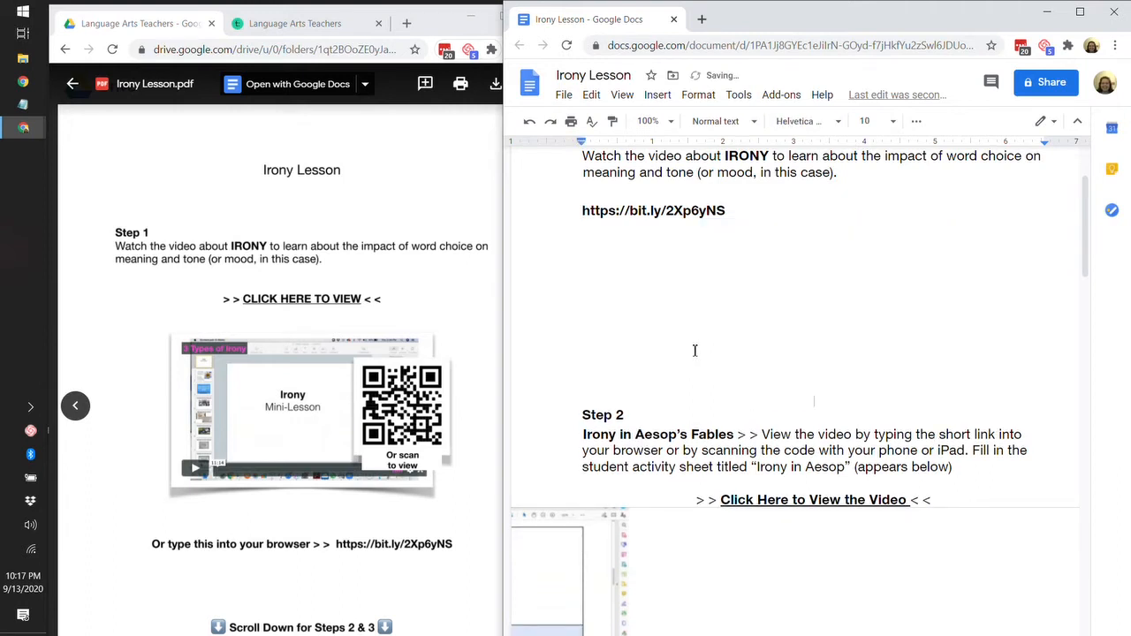
Step: Close the gap between the Step 1 link and the Step 2 heading, leaving a single blank line
{"action": "key", "text": "BackSpace"}
{"action": "key", "text": "BackSpace"}
{"action": "key", "text": "BackSpace"}
{"action": "key", "text": "BackSpace"}
{"action": "key", "text": "BackSpace"}
{"action": "key", "text": "BackSpace"}
{"action": "key", "text": "BackSpace"}
{"action": "key", "text": "BackSpace"}
{"action": "key", "text": "BackSpace"}
{"action": "key", "text": "BackSpace"}
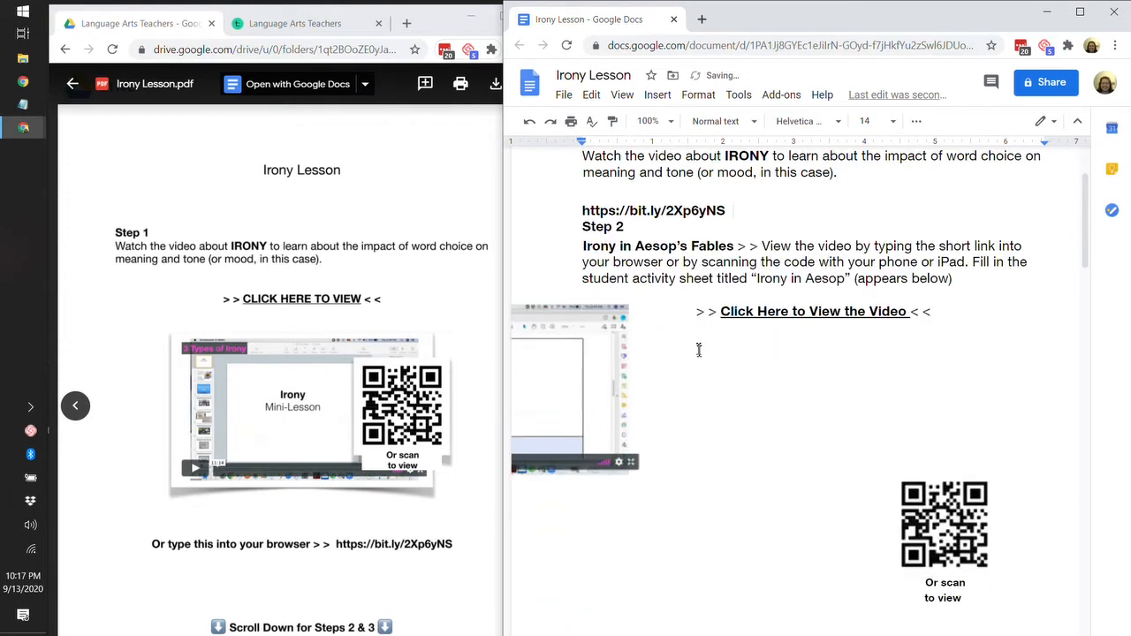
{"action": "key", "text": "Return"}
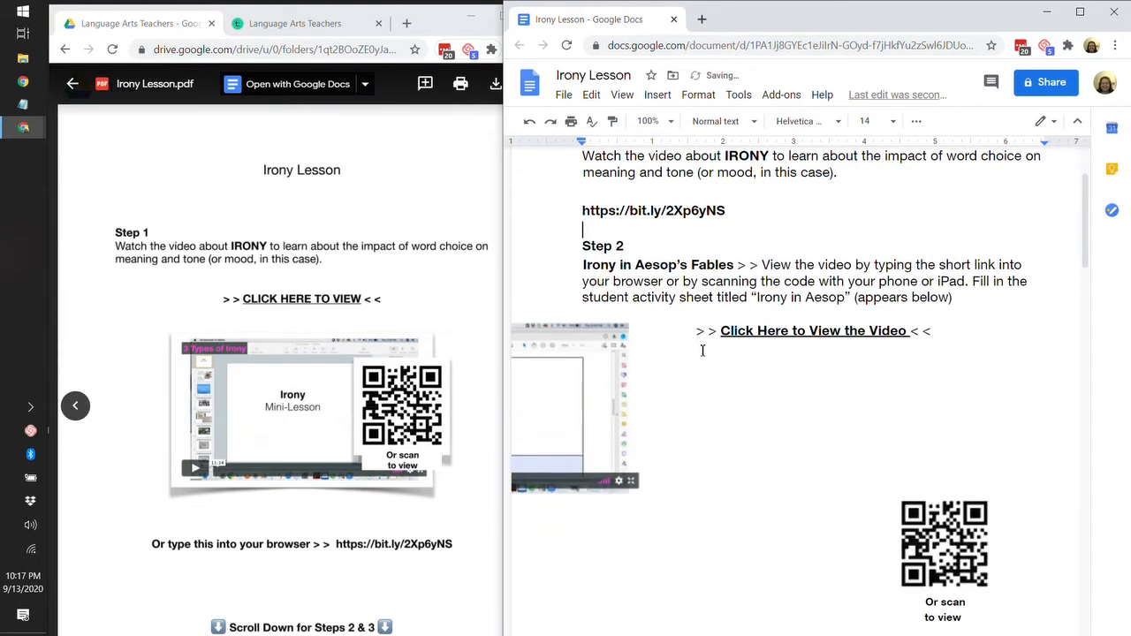
Step: Delete the Step 2 video image, the QR code, the "Click Here to View the Video" line and the "Or scan to view" text
{"action": "left_click", "coordinate": [578, 422]}
{"action": "key", "text": "Delete"}
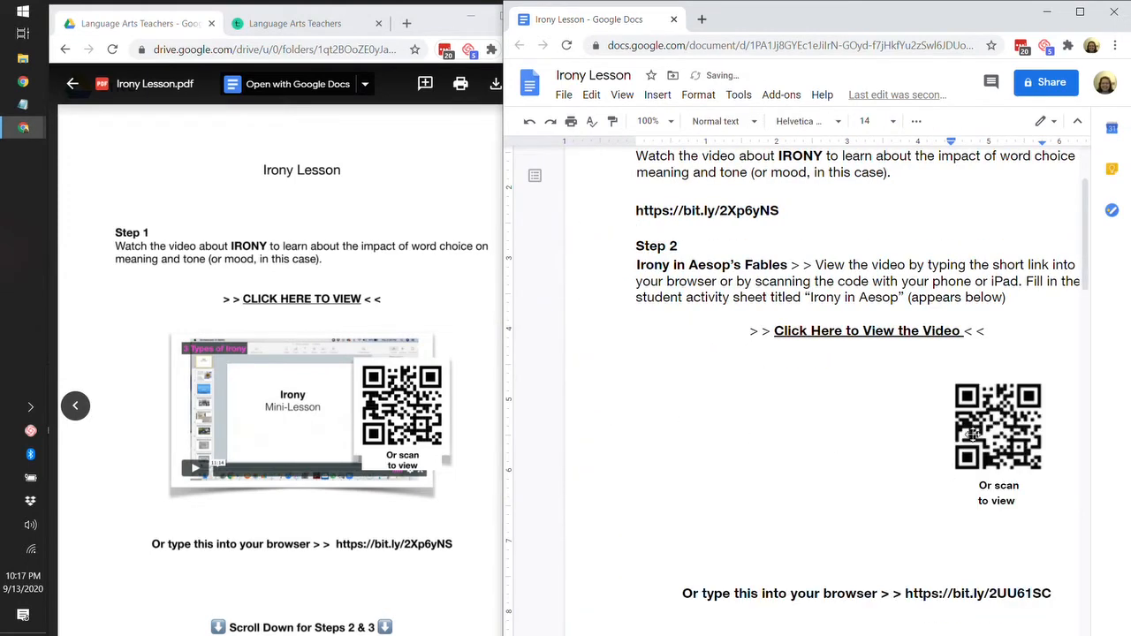
{"action": "left_click", "coordinate": [972, 435]}
{"action": "key", "text": "Delete"}
{"action": "left_click_drag", "start_coordinate": [992, 427], "coordinate": [689, 331]}
{"action": "key", "text": "Delete"}
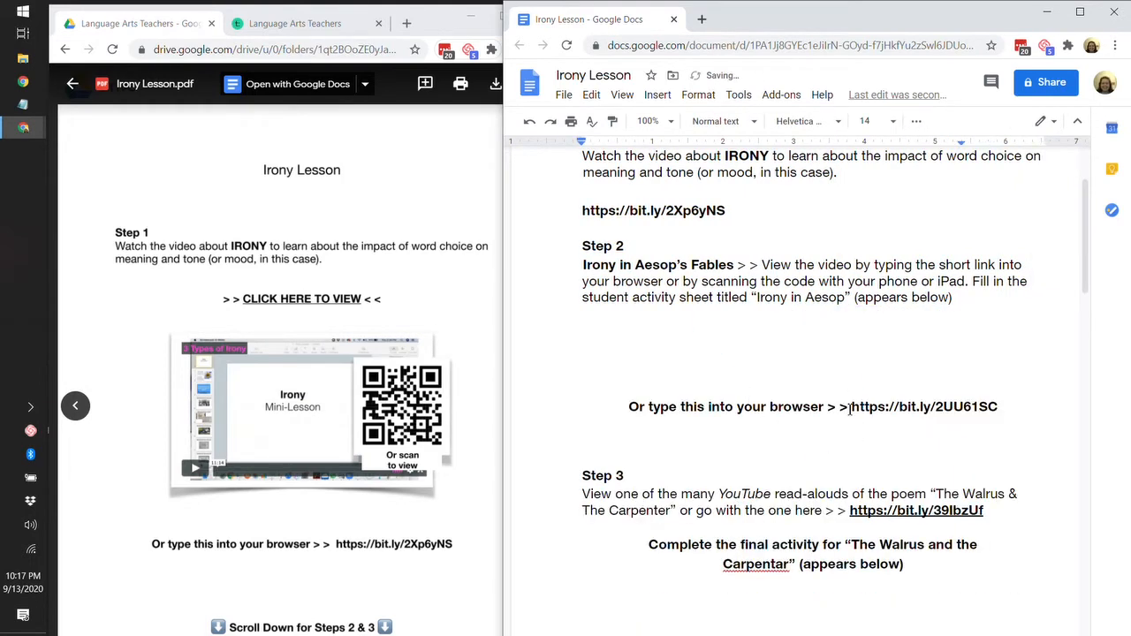
{"action": "left_click_drag", "start_coordinate": [850, 407], "coordinate": [616, 407]}
{"action": "key", "text": "Delete"}
{"action": "key", "text": "Delete"}
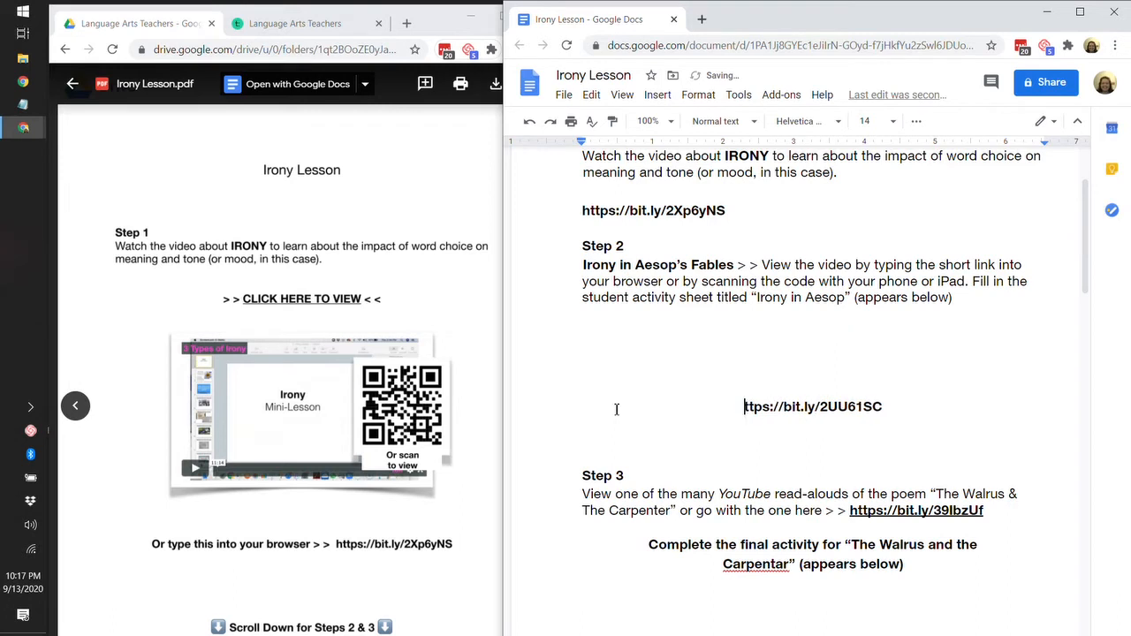
{"action": "key", "text": "ctrl+z"}
{"action": "key", "text": "ctrl+z"}
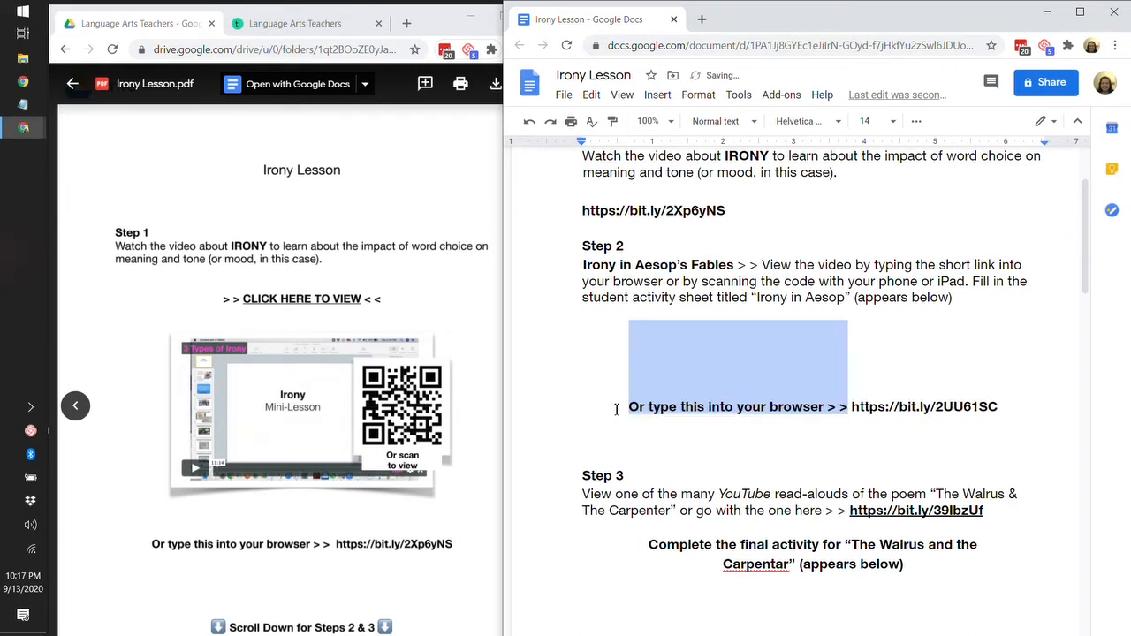
{"action": "key", "text": "Delete"}
{"action": "key", "text": "BackSpace"}
{"action": "key", "text": "BackSpace"}
{"action": "key", "text": "BackSpace"}
{"action": "key", "text": "BackSpace"}
{"action": "key", "text": "BackSpace"}
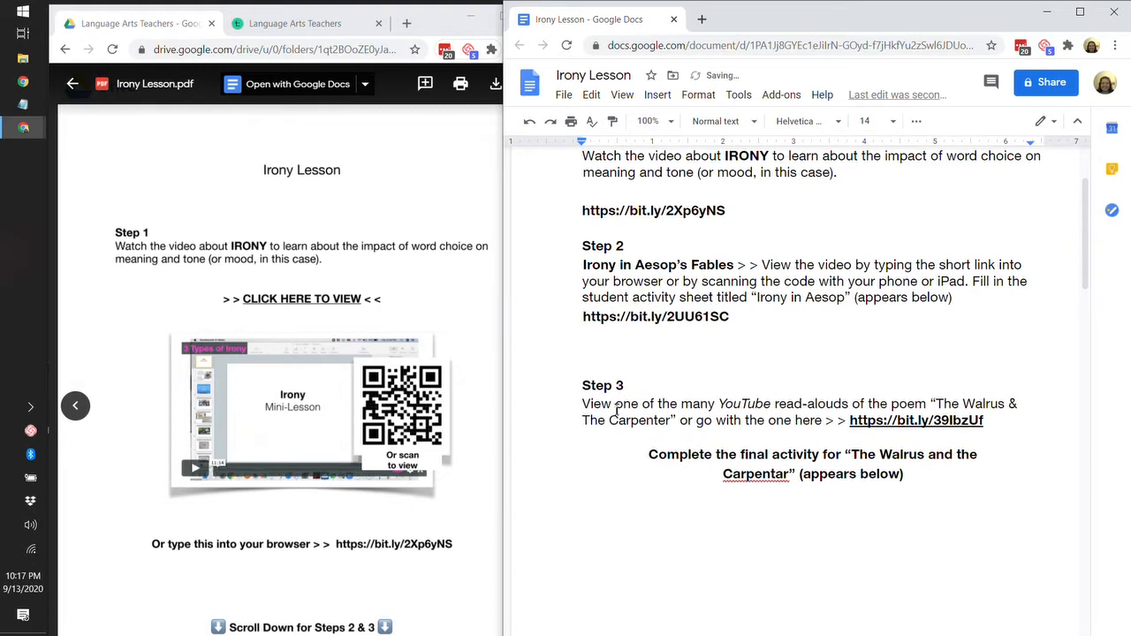
{"action": "scroll", "coordinate": [644, 385], "scroll_direction": "down", "scroll_amount": 5}
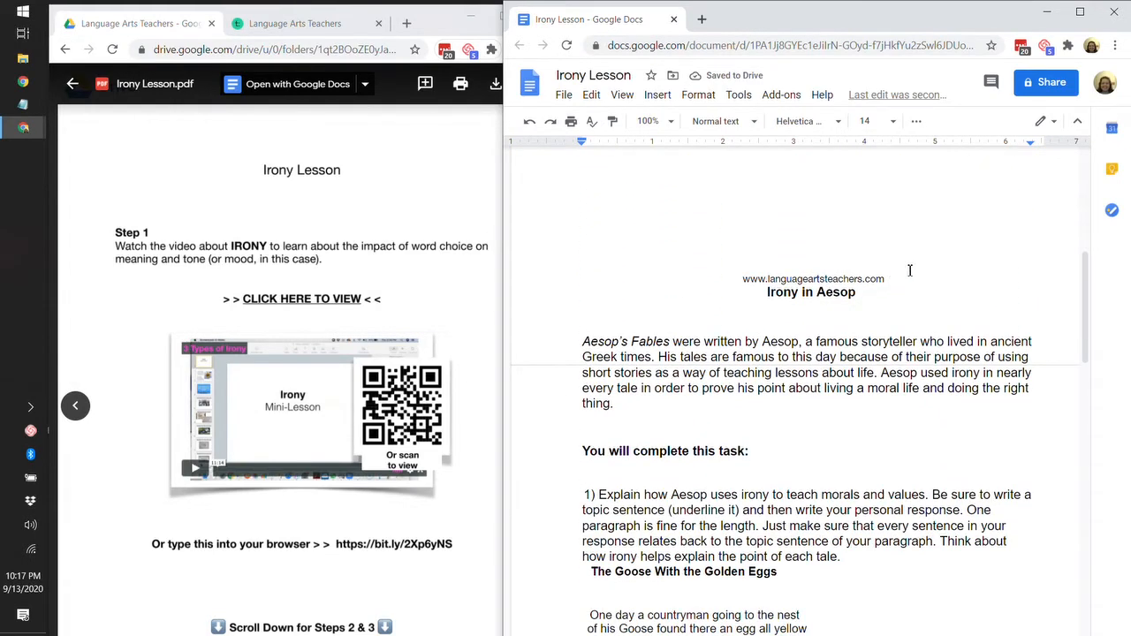
{"action": "double_click", "coordinate": [906, 270]}
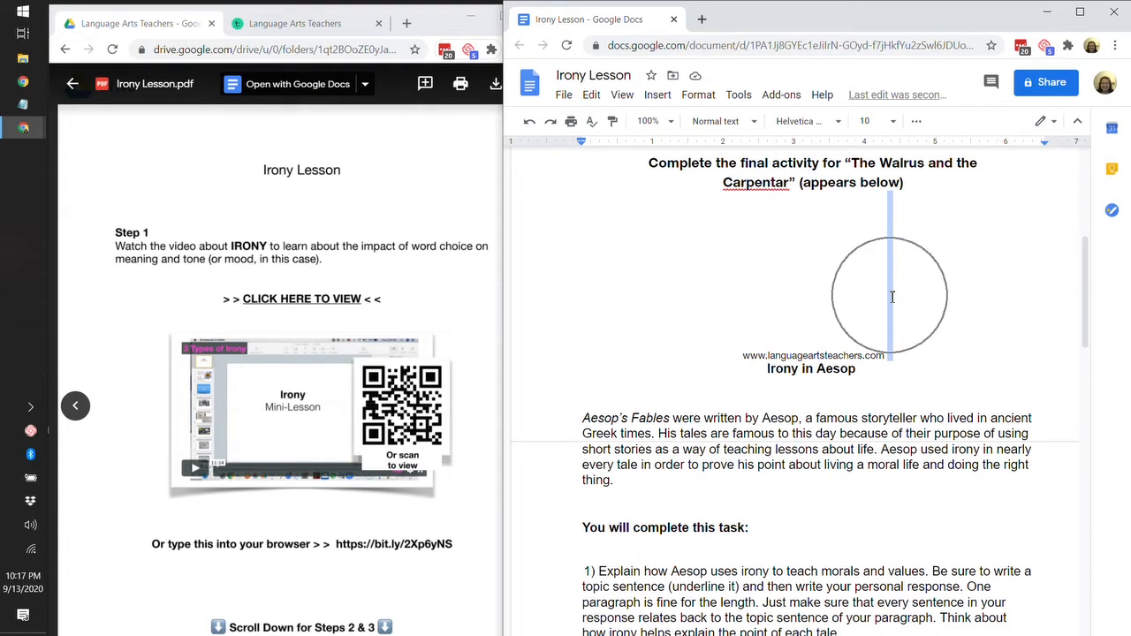
{"action": "key", "text": "ctrl+shift+Left"}
{"action": "key", "text": "ctrl+shift+Left"}
{"action": "key", "text": "ctrl+shift+Left"}
{"action": "key", "text": "ctrl+shift+Left"}
{"action": "key", "text": "ctrl+shift+Left"}
{"action": "key", "text": "ctrl+shift+Left"}
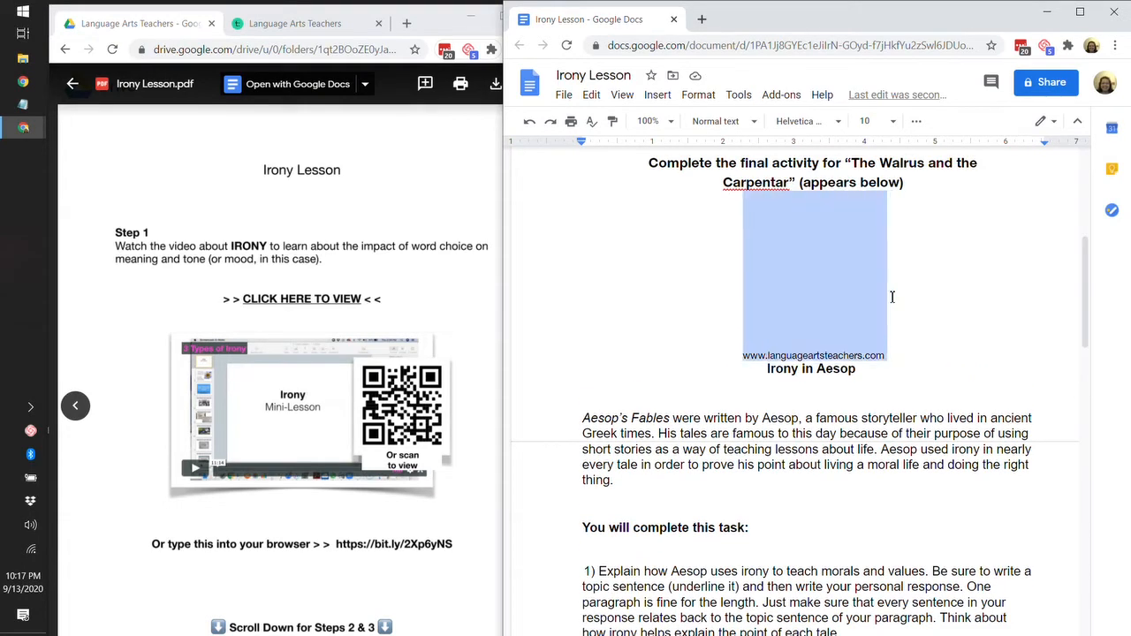
{"action": "key", "text": "BackSpace"}
Step: Close the large gap above the "Irony in Aesop" heading, leaving a single blank line
{"action": "key", "text": "Return"}
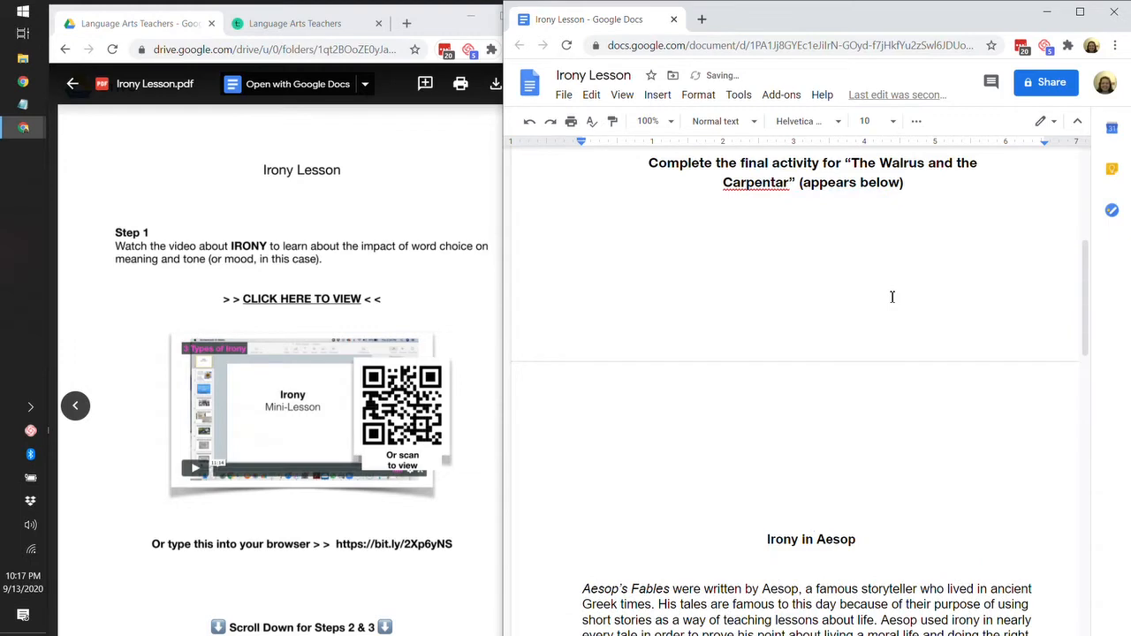
{"action": "key", "text": "BackSpace"}
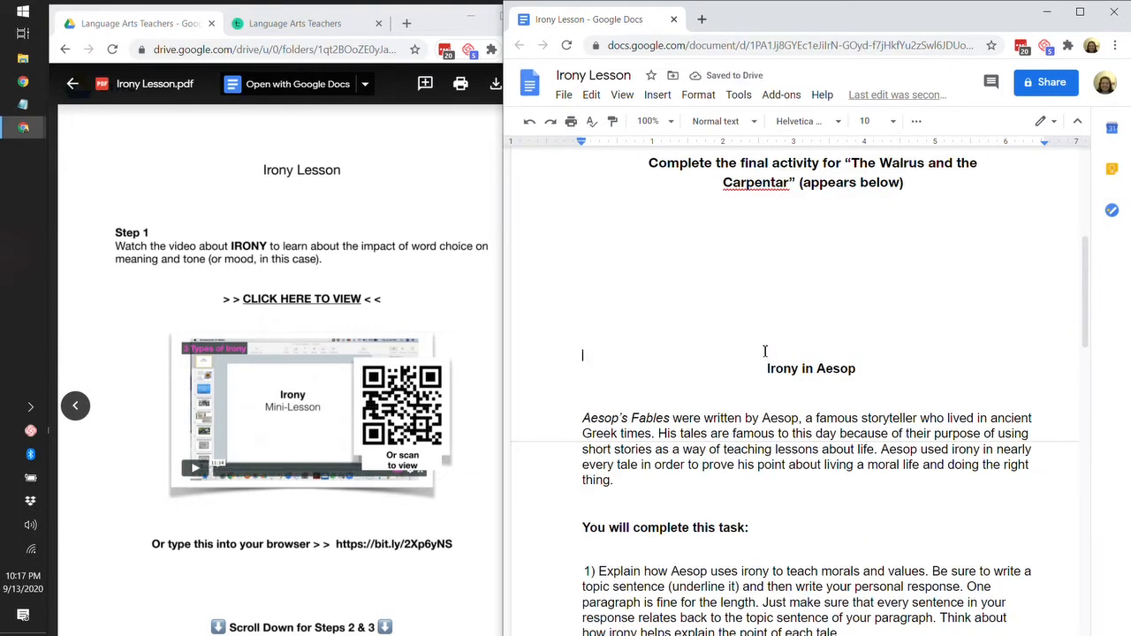
{"action": "key", "text": "BackSpace"}
{"action": "key", "text": "Return"}
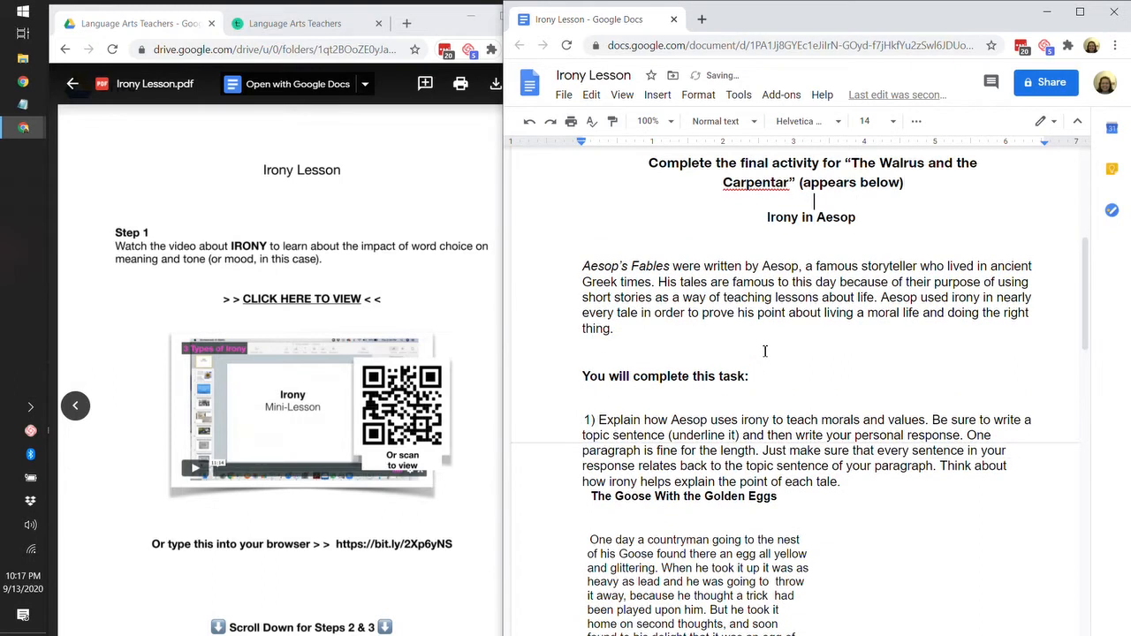
Step: Start the "Irony in Aesop" section on a new page
{"action": "key", "text": "Down"}
{"action": "key", "text": "Left"}
{"action": "key", "text": "Left"}
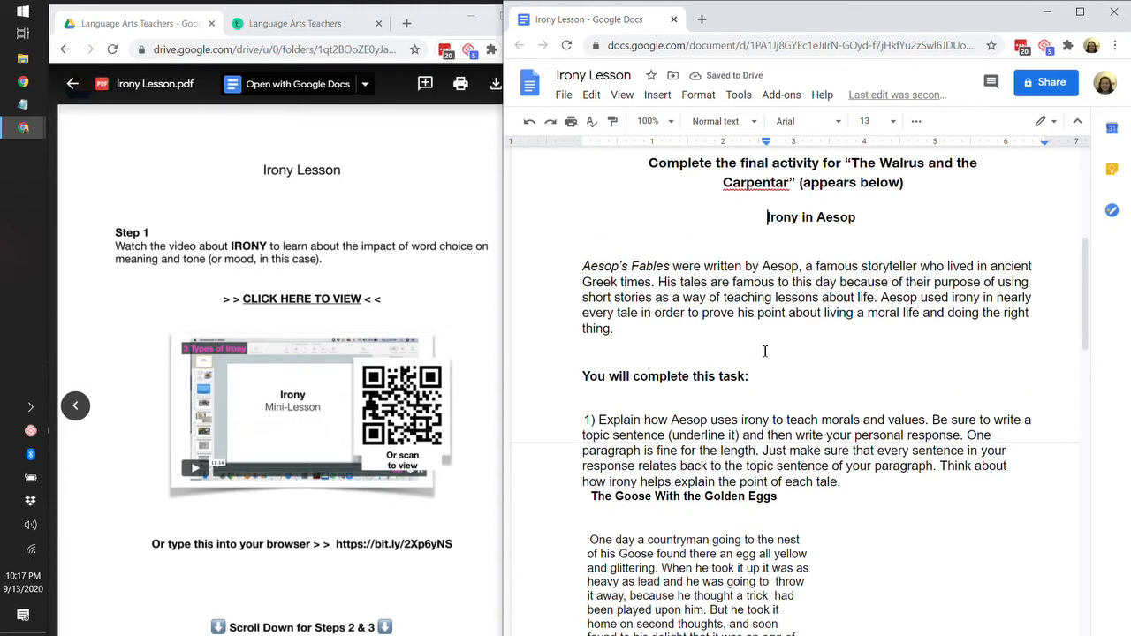
{"action": "key", "text": "Return"}
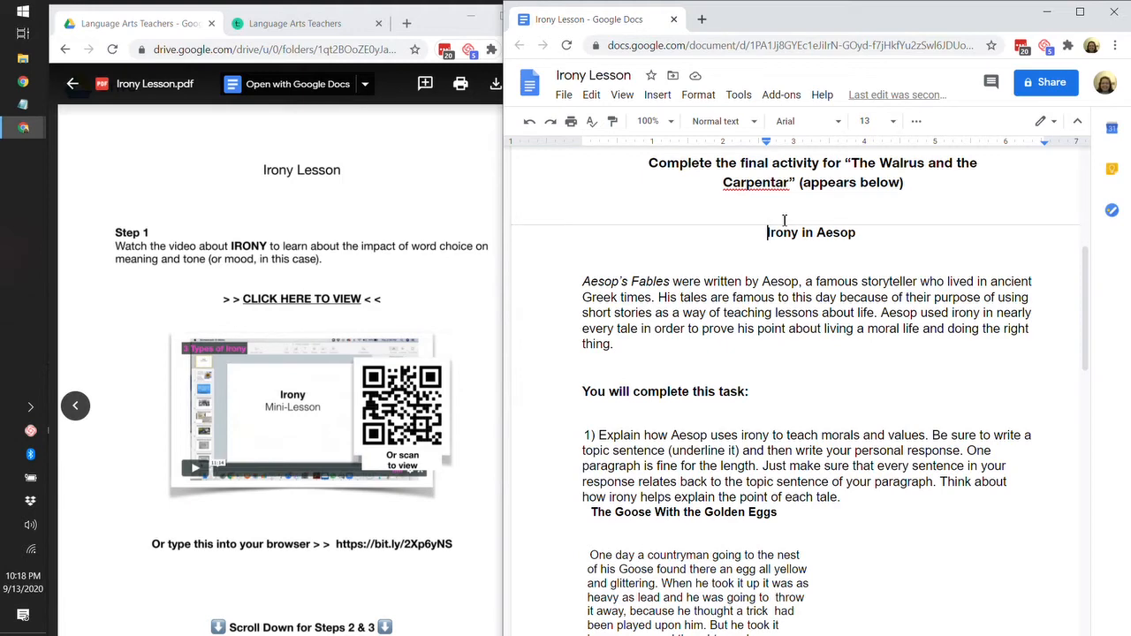
Step: Compare the fables section with the original PDF and add blank lines between the task 1 paragraph and "The Goose With the Golden Eggs"
{"action": "scroll", "coordinate": [689, 252], "scroll_direction": "down", "scroll_amount": 2}
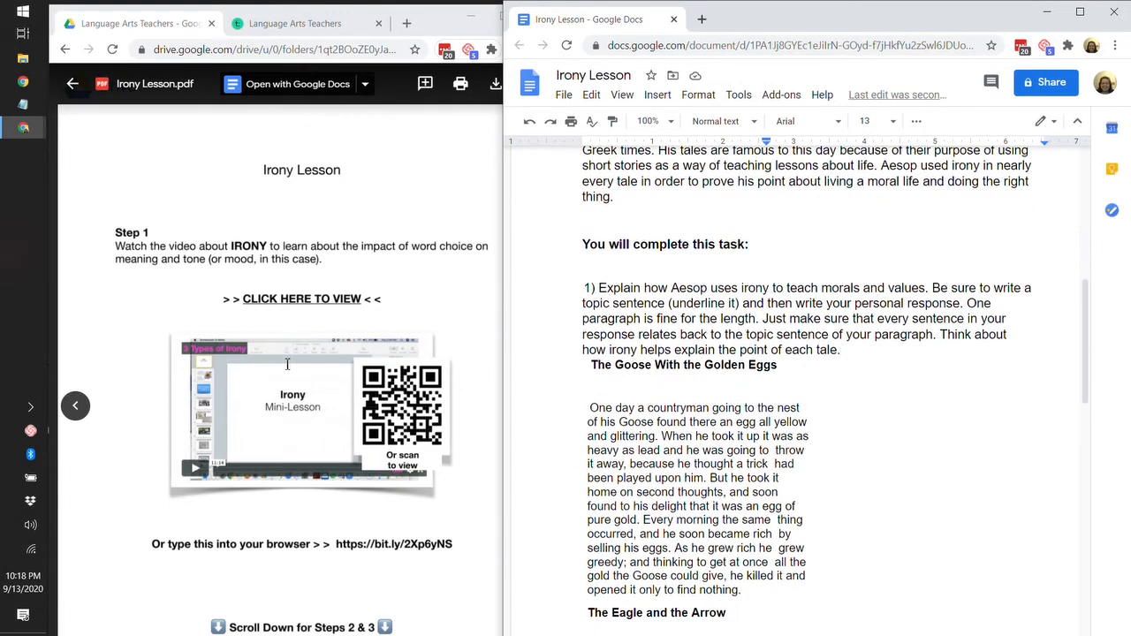
{"action": "scroll", "coordinate": [237, 297], "scroll_direction": "down", "scroll_amount": 7}
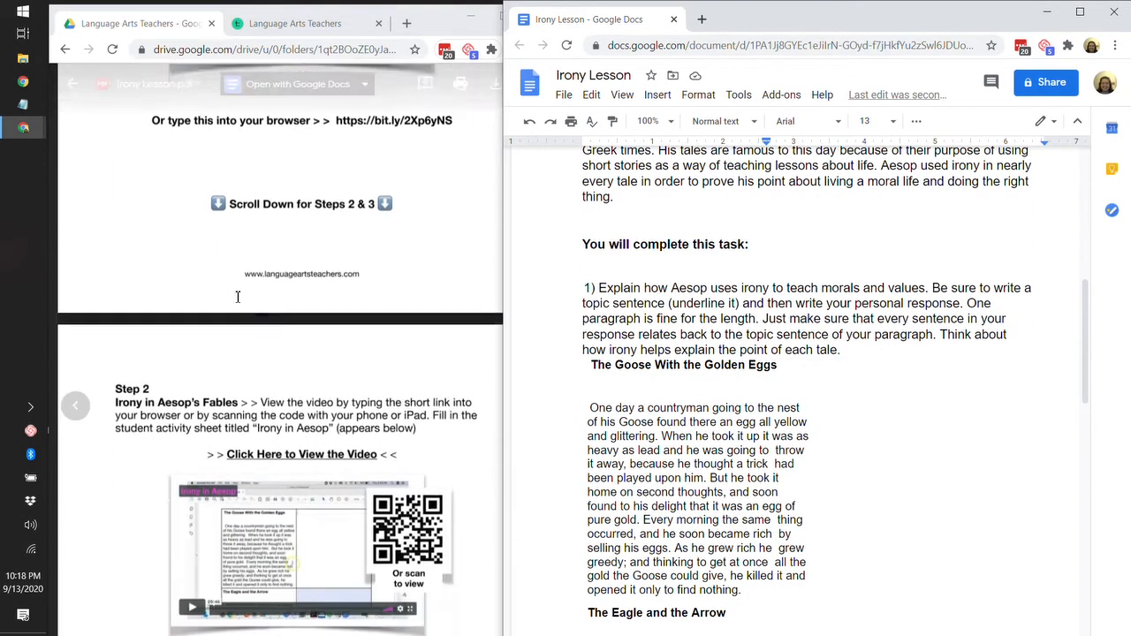
{"action": "scroll", "coordinate": [237, 298], "scroll_direction": "down", "scroll_amount": 7}
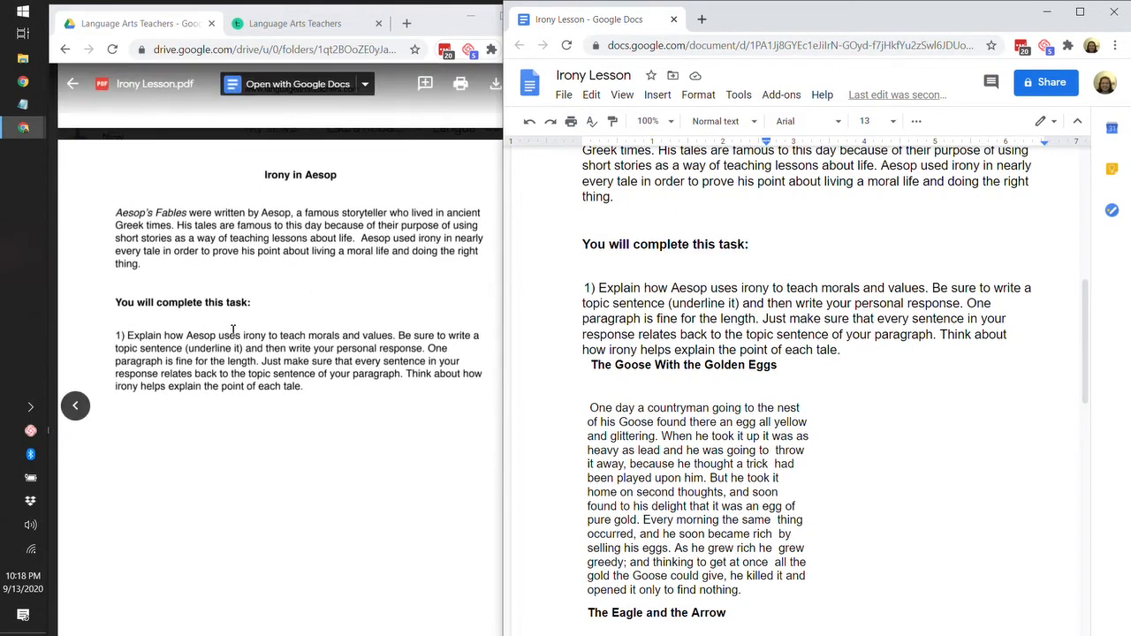
{"action": "scroll", "coordinate": [221, 330], "scroll_direction": "down", "scroll_amount": 5}
{"action": "scroll", "coordinate": [221, 330], "scroll_direction": "down", "scroll_amount": 3}
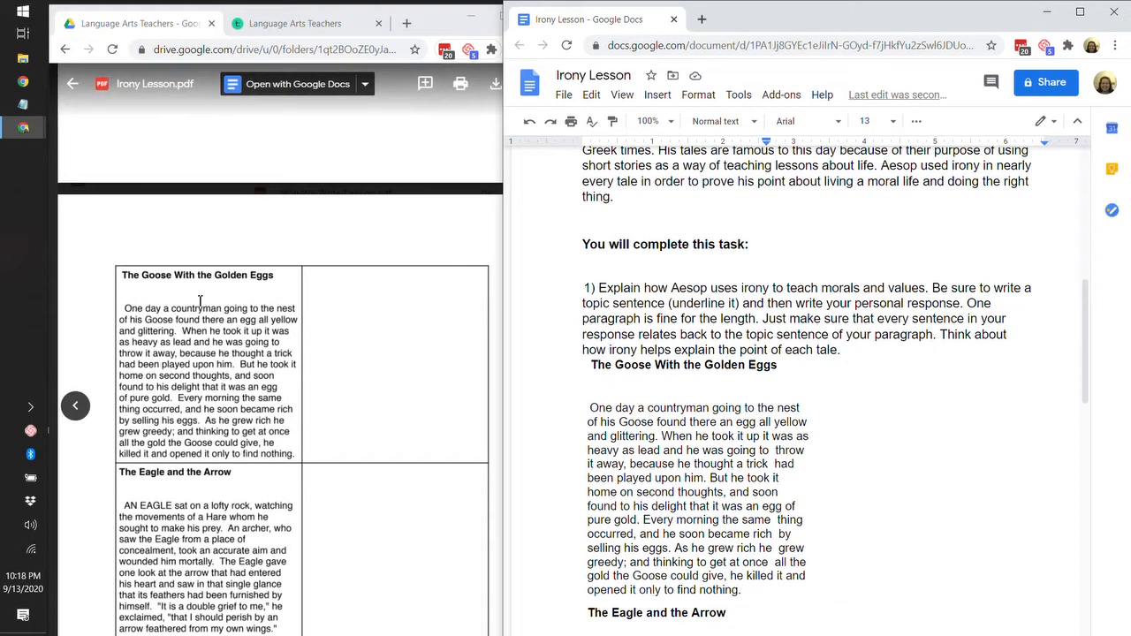
{"action": "left_click", "coordinate": [859, 353]}
{"action": "key", "text": "Return"}
{"action": "key", "text": "Return"}
{"action": "key", "text": "Return"}
{"action": "key", "text": "Return"}
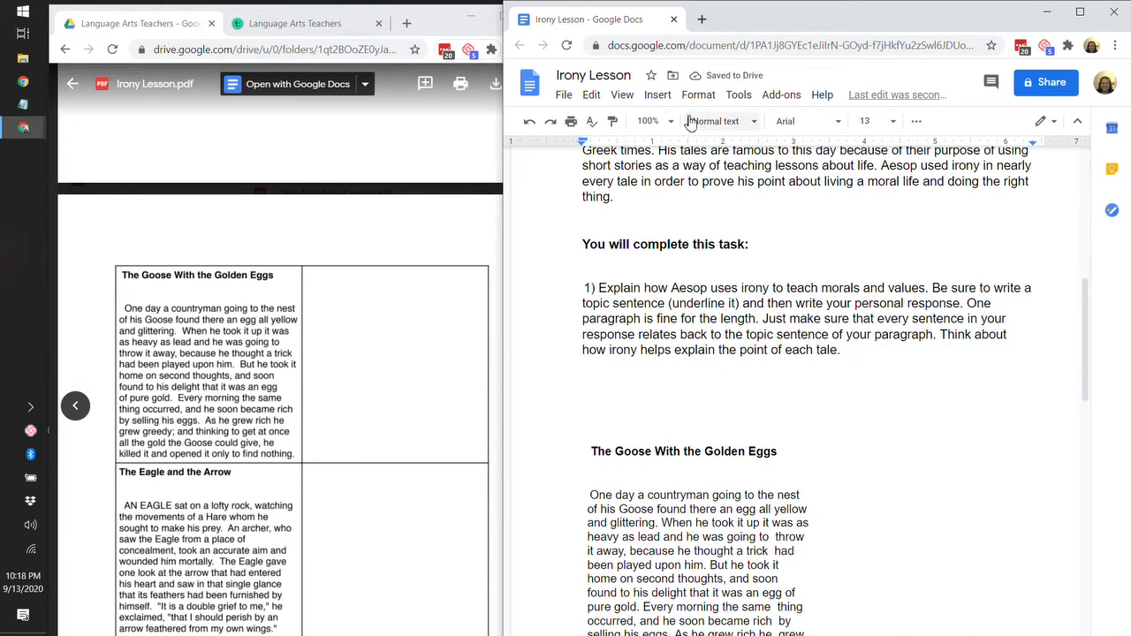
Step: Insert a table with two columns and five rows below the task 1 paragraph
{"action": "left_click", "coordinate": [664, 97]}
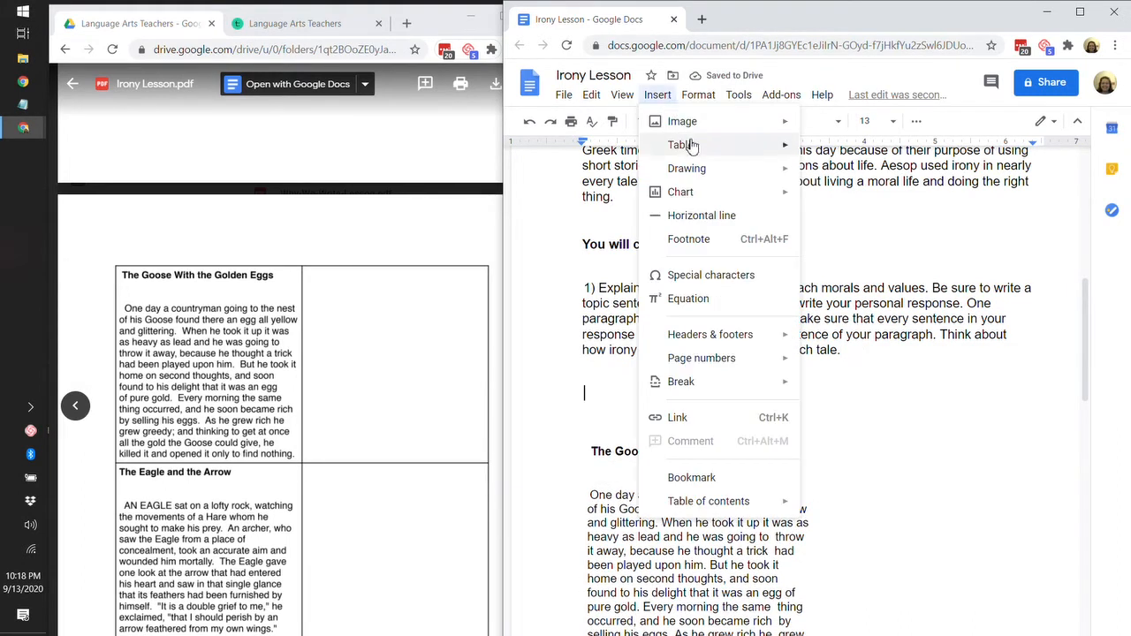
{"action": "mouse_move", "coordinate": [692, 148]}
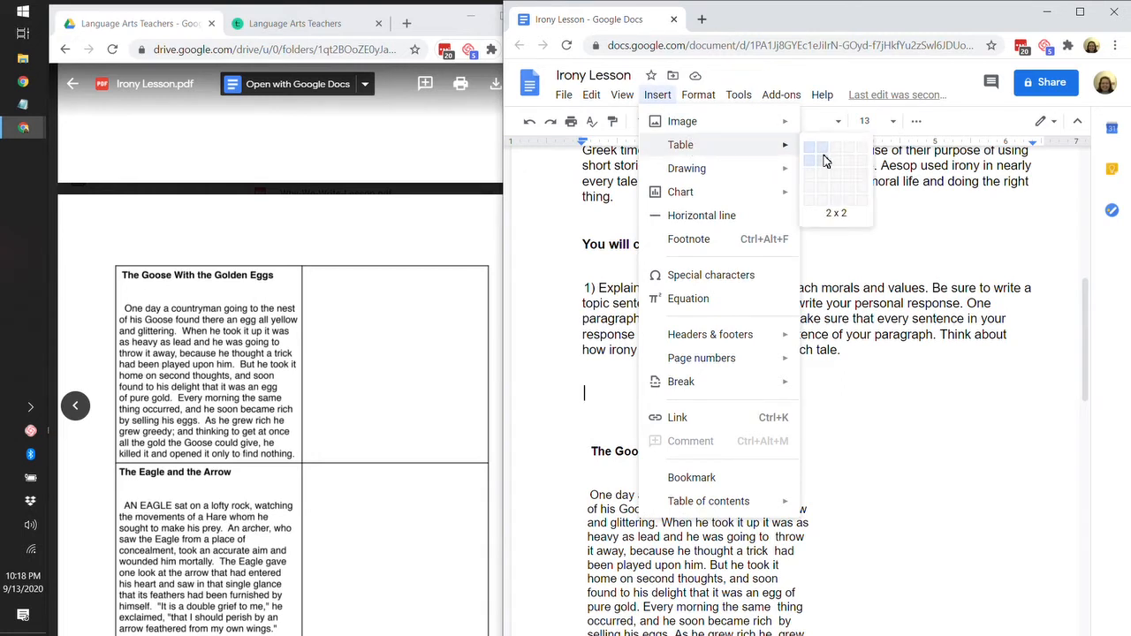
{"action": "left_click", "coordinate": [827, 204]}
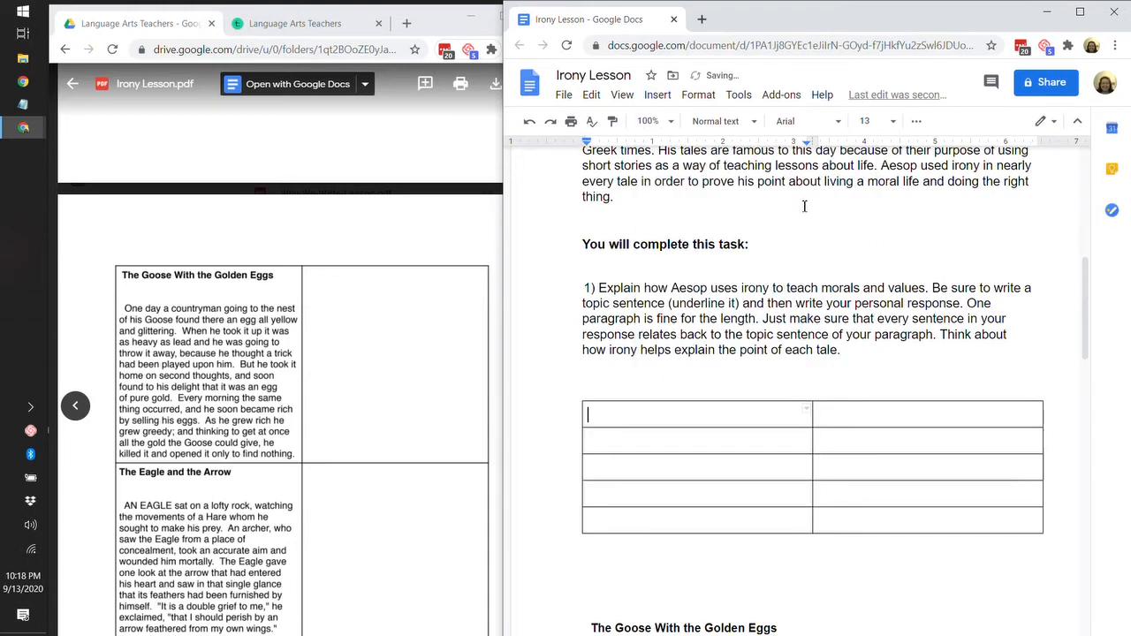
Step: Move "The Goose With the Golden Eggs" title and story into the table's first cell without formatting
{"action": "scroll", "coordinate": [750, 303], "scroll_direction": "down", "scroll_amount": 5}
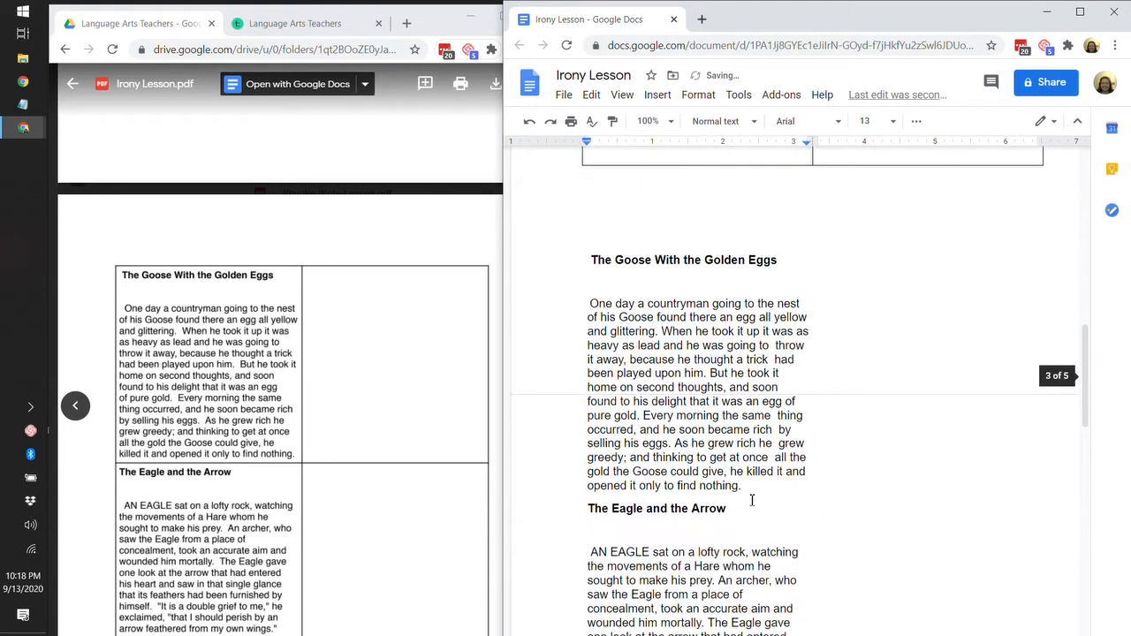
{"action": "left_click_drag", "start_coordinate": [742, 486], "coordinate": [585, 256]}
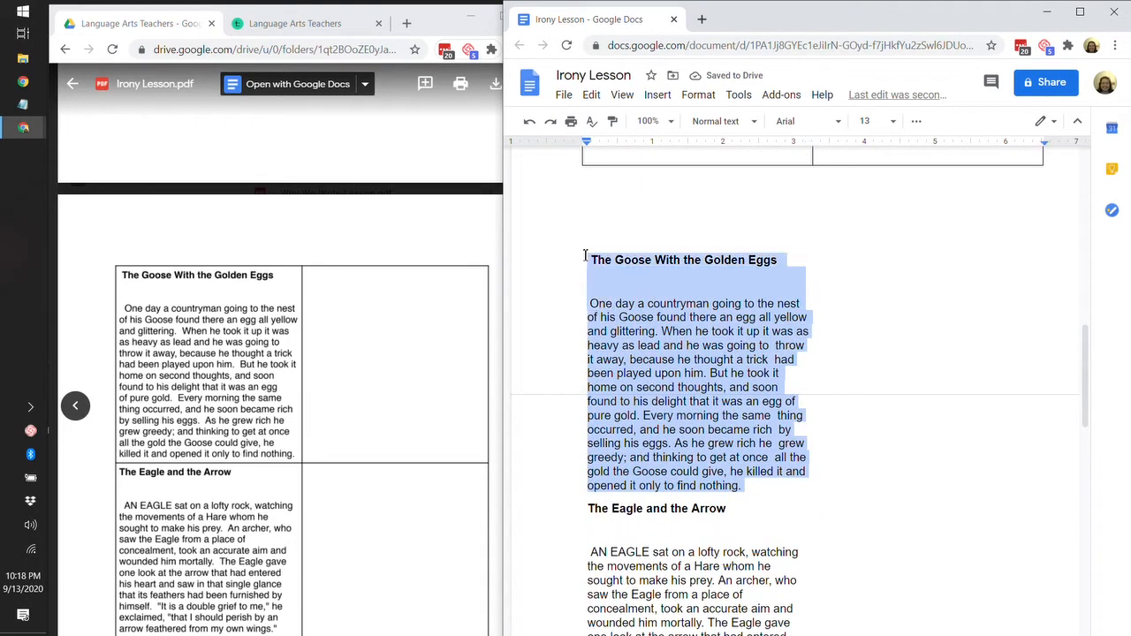
{"action": "right_click", "coordinate": [667, 273]}
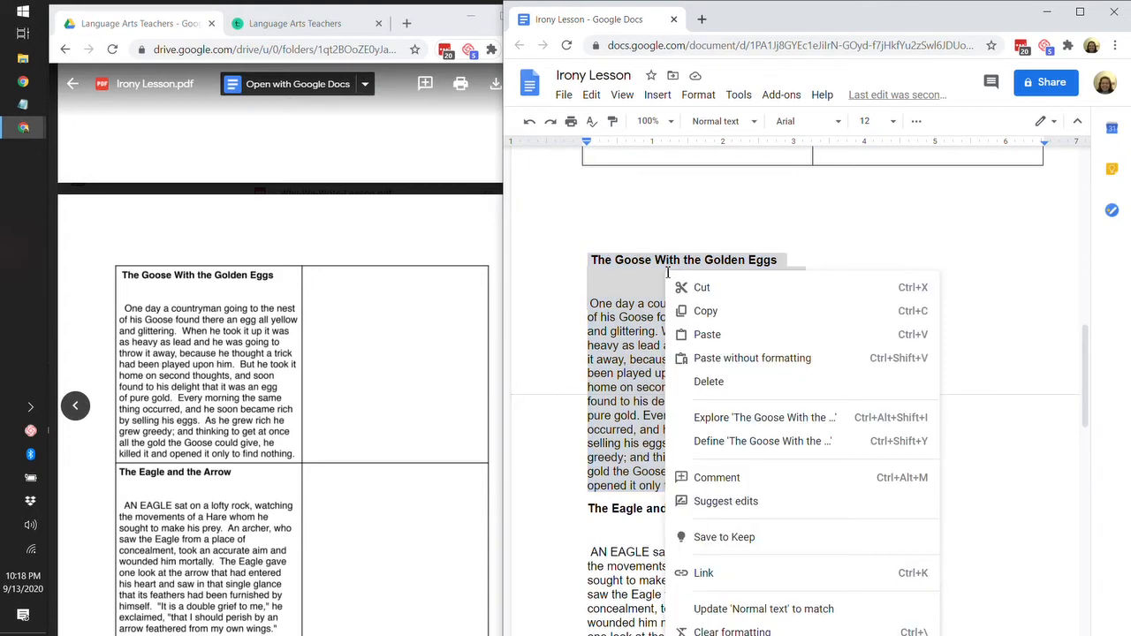
{"action": "left_click", "coordinate": [693, 288]}
{"action": "scroll", "coordinate": [685, 295], "scroll_direction": "up", "scroll_amount": 3}
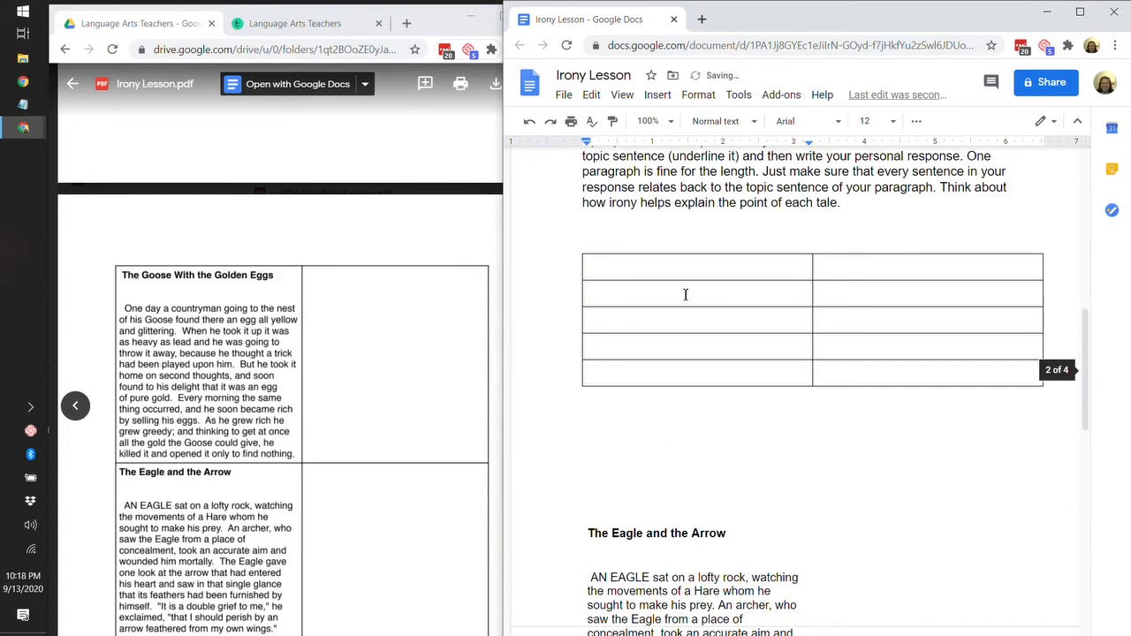
{"action": "left_click", "coordinate": [659, 270]}
{"action": "right_click", "coordinate": [650, 265]}
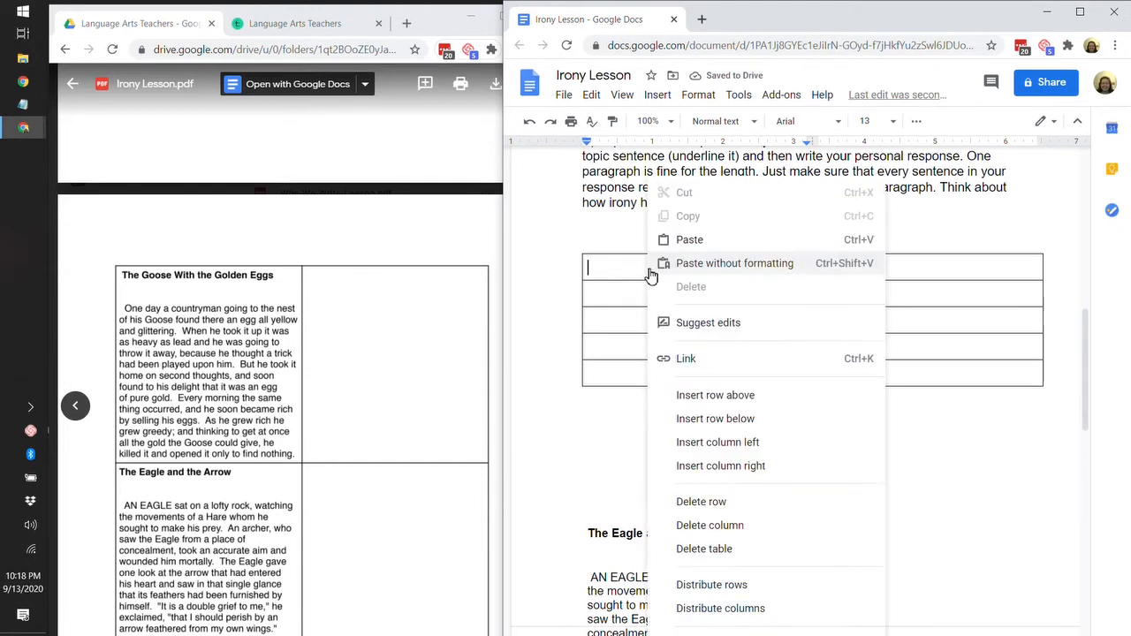
{"action": "left_click", "coordinate": [714, 264]}
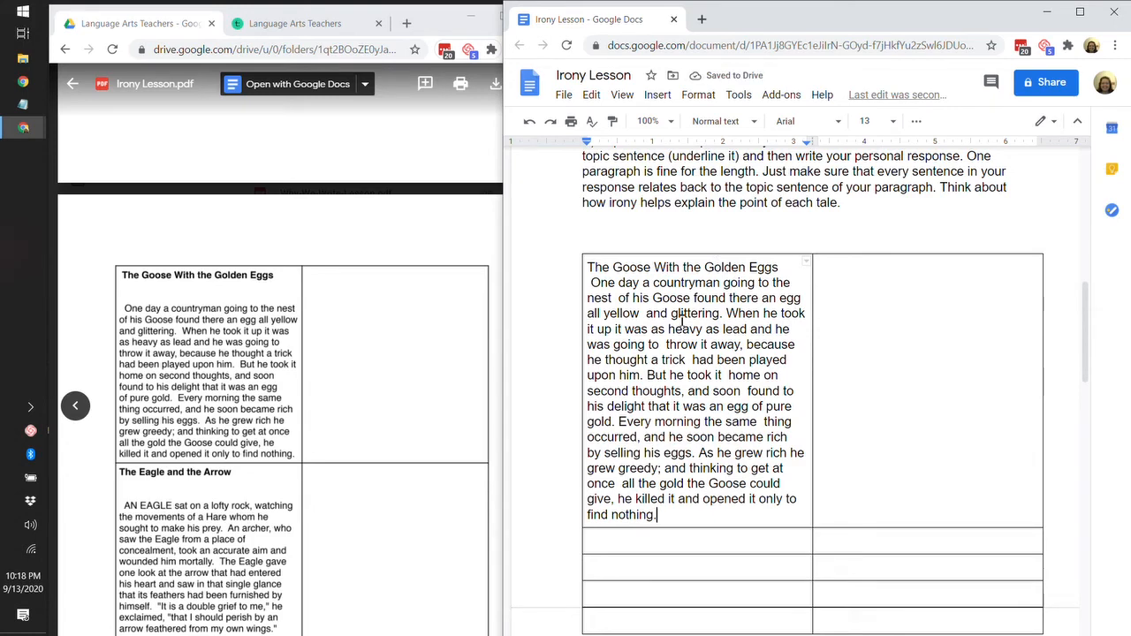
Step: Move "The Eagle and the Arrow" title and story into the left cell of the table's second row without formatting
{"action": "scroll", "coordinate": [654, 300], "scroll_direction": "down", "scroll_amount": 2}
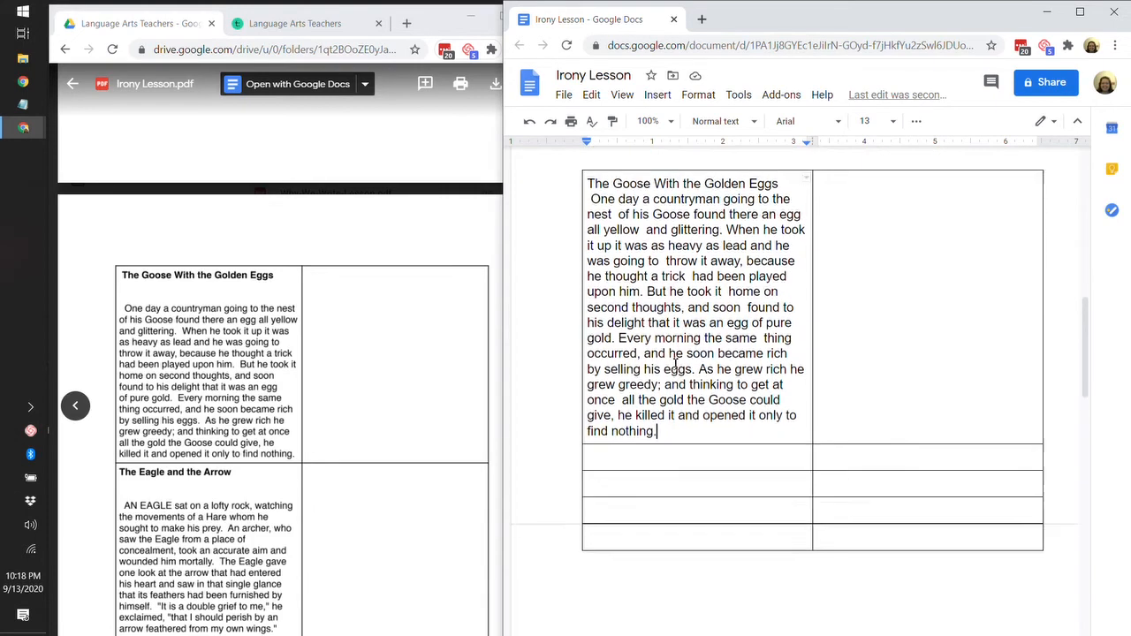
{"action": "scroll", "coordinate": [675, 353], "scroll_direction": "down", "scroll_amount": 4}
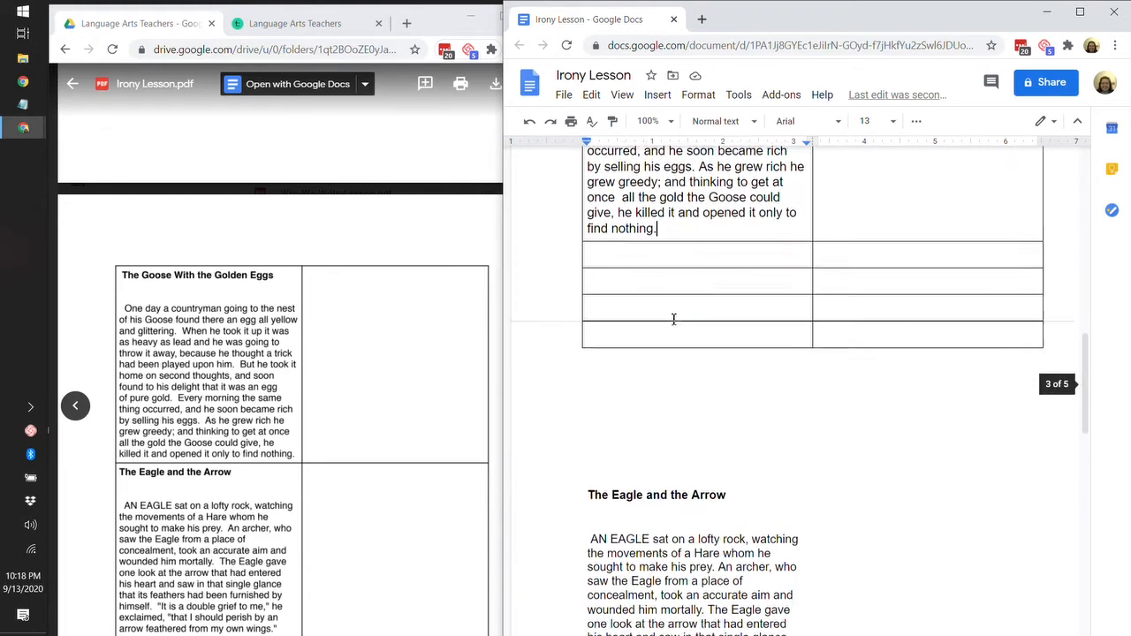
{"action": "scroll", "coordinate": [682, 344], "scroll_direction": "down", "scroll_amount": 1}
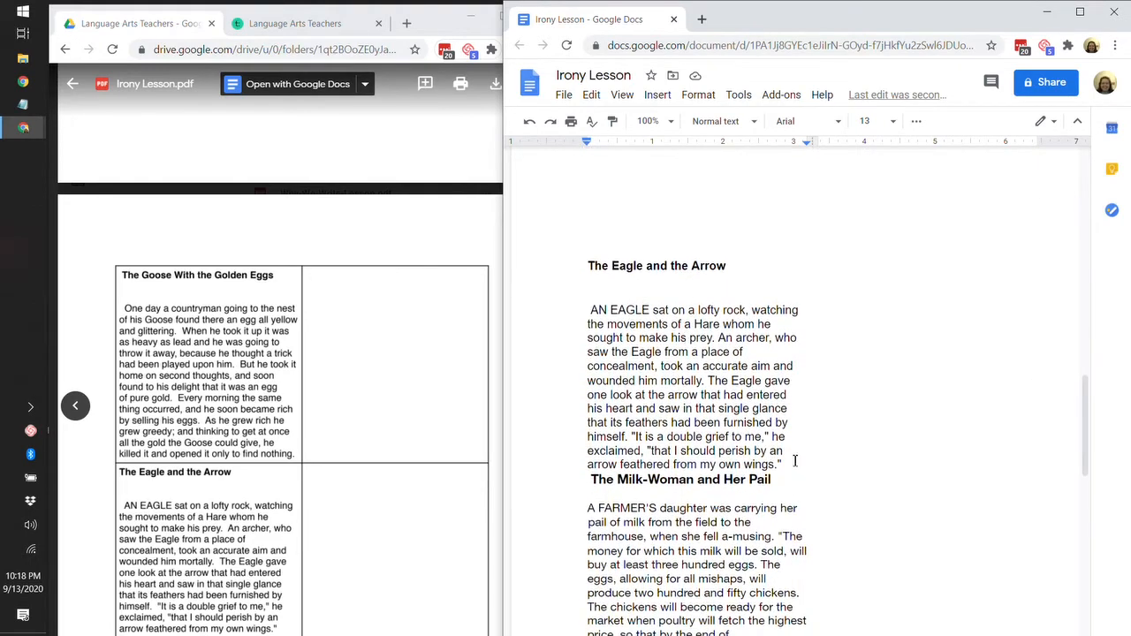
{"action": "left_click_drag", "start_coordinate": [794, 460], "coordinate": [588, 267]}
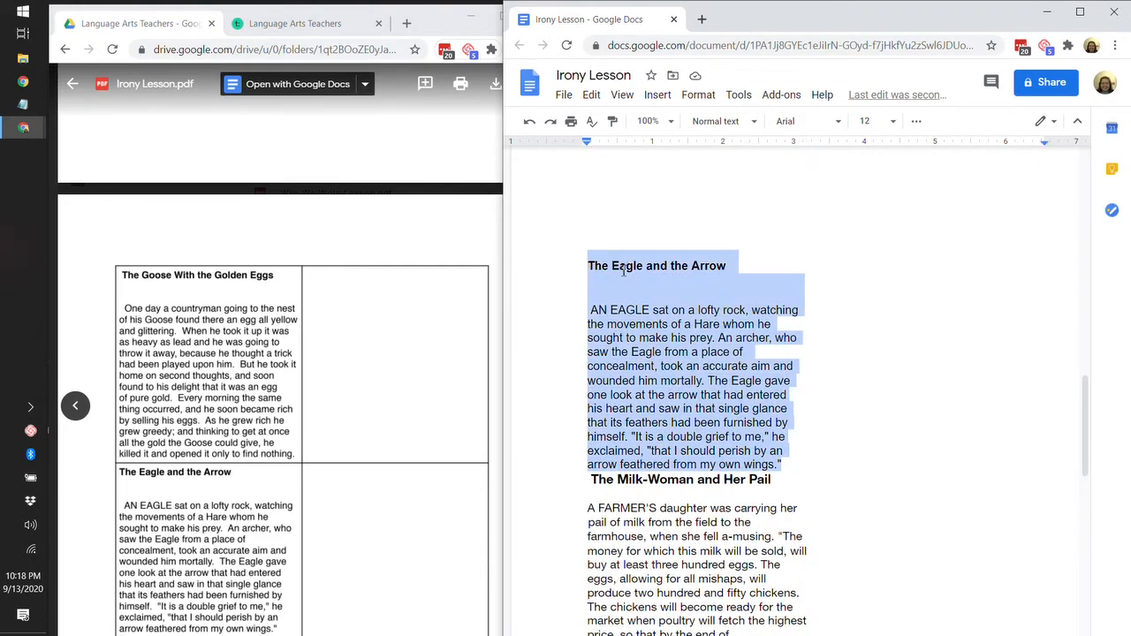
{"action": "right_click", "coordinate": [622, 271]}
{"action": "left_click", "coordinate": [644, 224]}
{"action": "scroll", "coordinate": [645, 292], "scroll_direction": "up", "scroll_amount": 3}
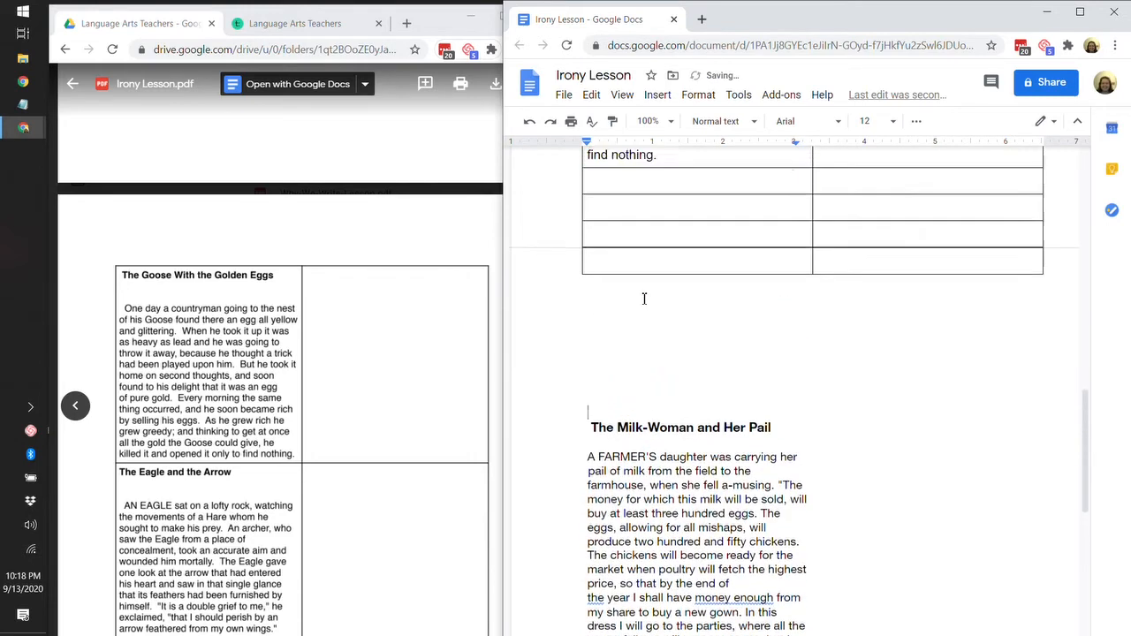
{"action": "right_click", "coordinate": [645, 250]}
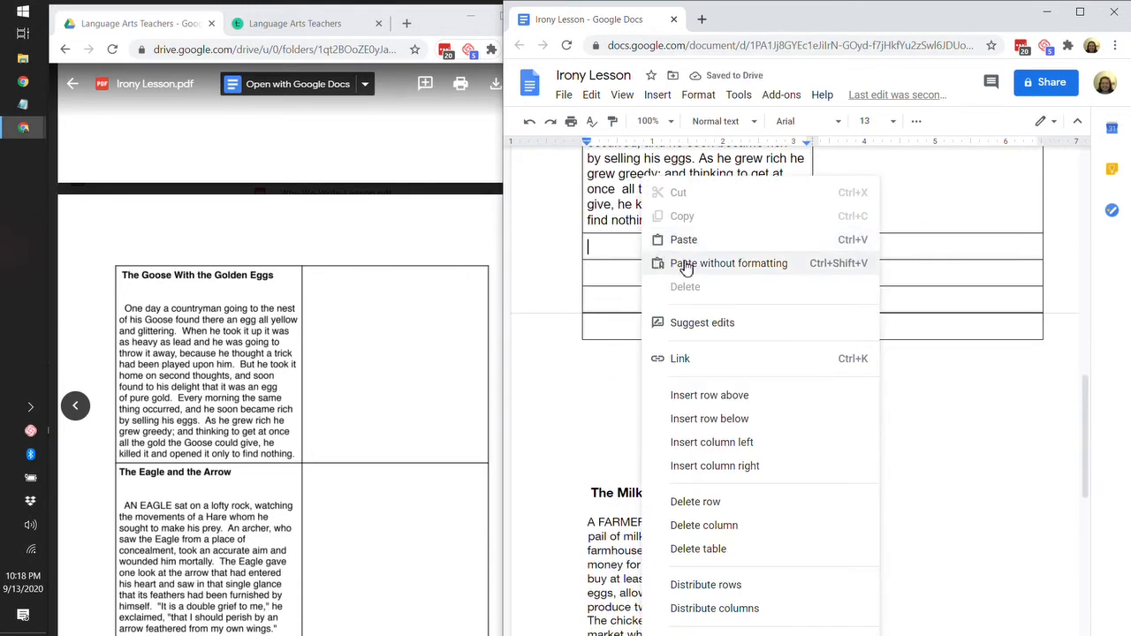
{"action": "left_click", "coordinate": [654, 263]}
Step: Move "The Milk-Woman and Her Pail" and "The Dog and the Shadow" into the left cells of the next two table rows as plain text
{"action": "scroll", "coordinate": [679, 369], "scroll_direction": "down", "scroll_amount": 3}
{"action": "scroll", "coordinate": [679, 369], "scroll_direction": "down", "scroll_amount": 5}
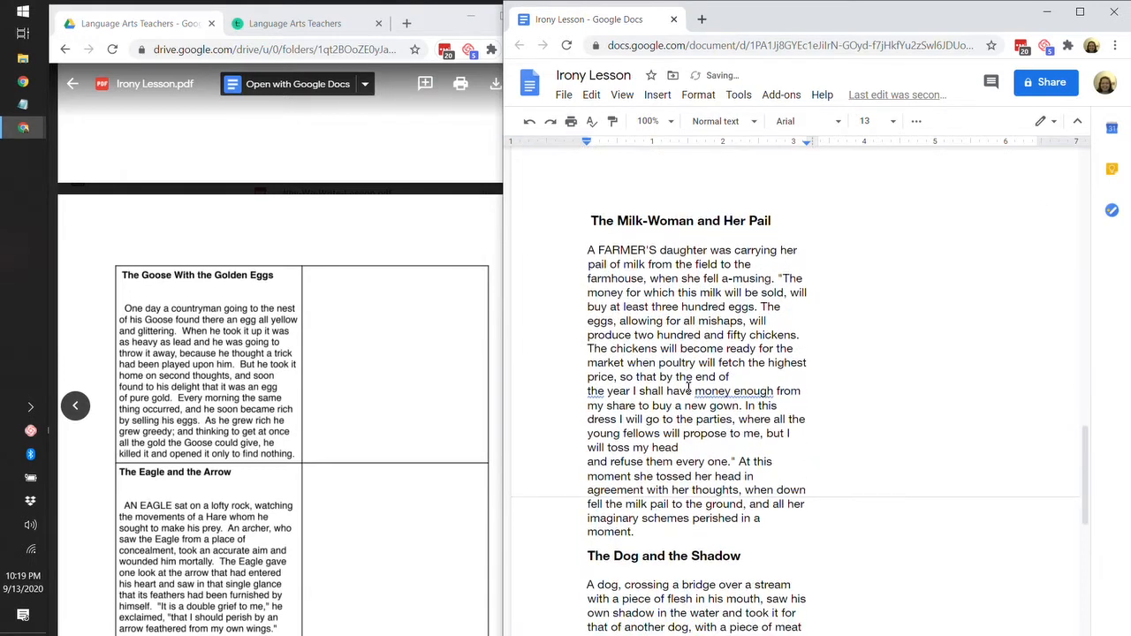
{"action": "left_click", "coordinate": [635, 460]}
{"action": "scroll", "coordinate": [637, 464], "scroll_direction": "up", "scroll_amount": 6}
{"action": "scroll", "coordinate": [600, 283], "scroll_direction": "down", "scroll_amount": 1}
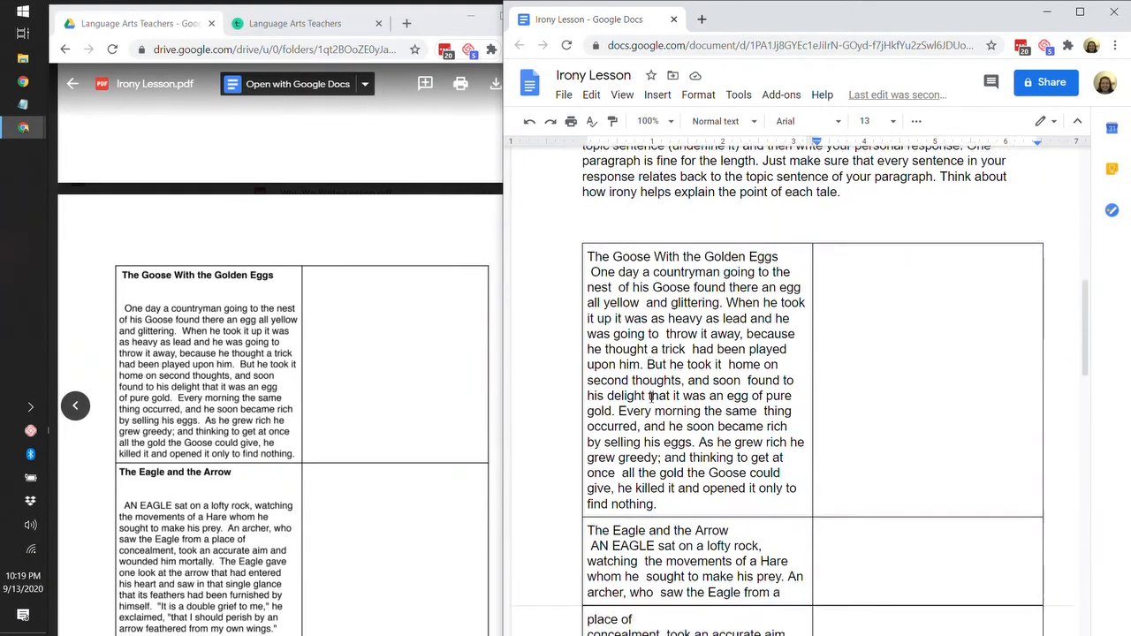
Step: Set the font size of all the fables in the table's left column to 10
{"action": "left_click_drag", "start_coordinate": [590, 229], "coordinate": [793, 590]}
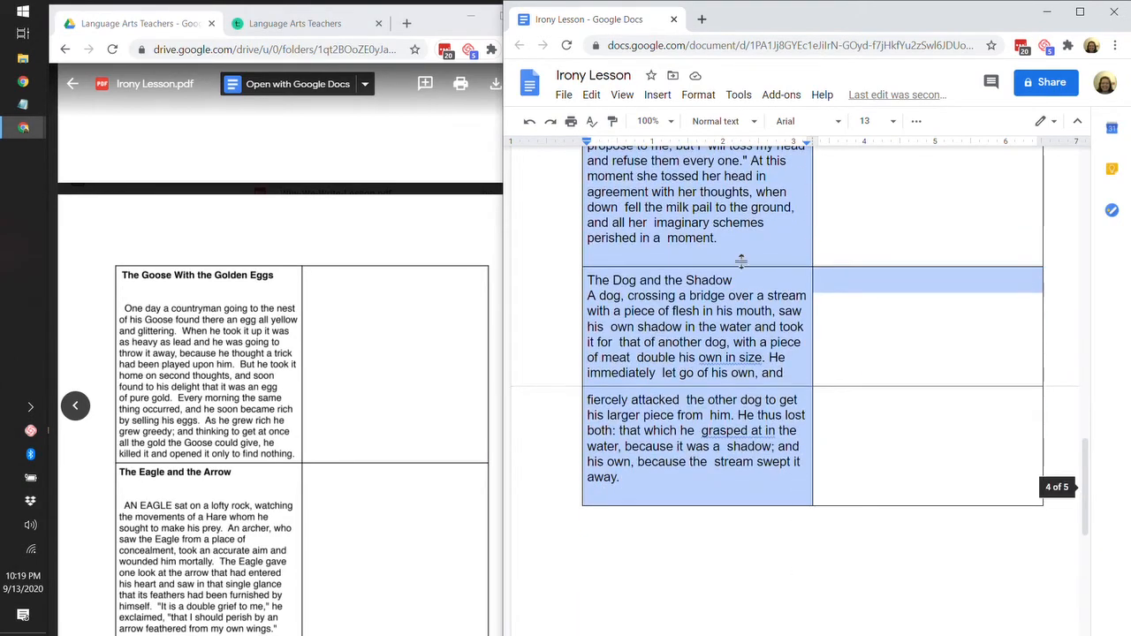
{"action": "left_click", "coordinate": [890, 123]}
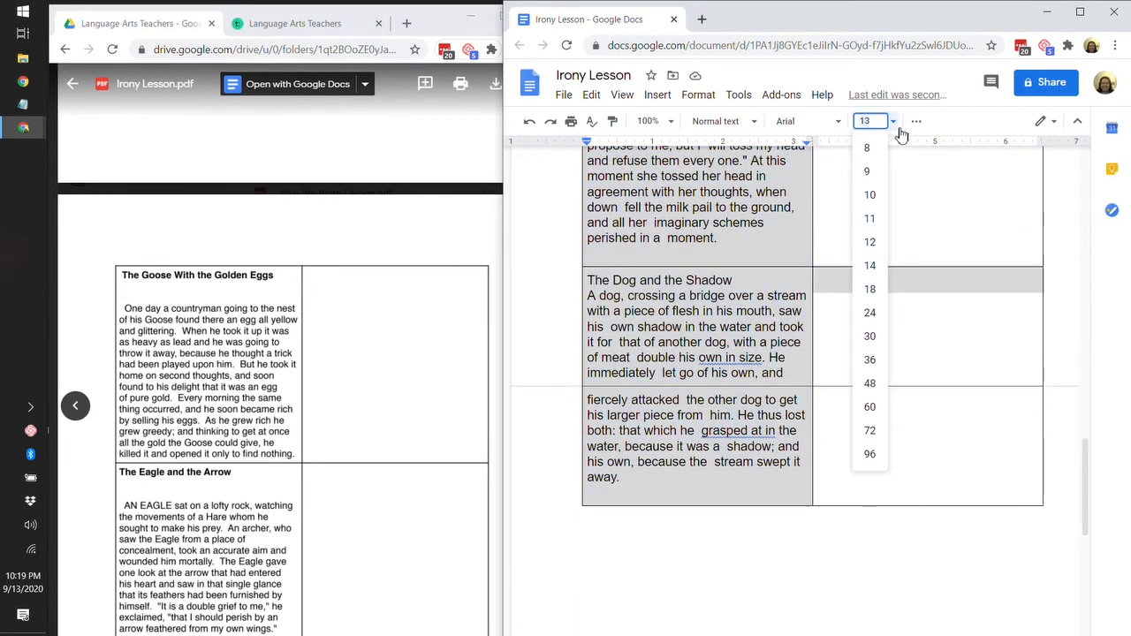
{"action": "left_click", "coordinate": [870, 194]}
{"action": "scroll", "coordinate": [793, 468], "scroll_direction": "down", "scroll_amount": 3}
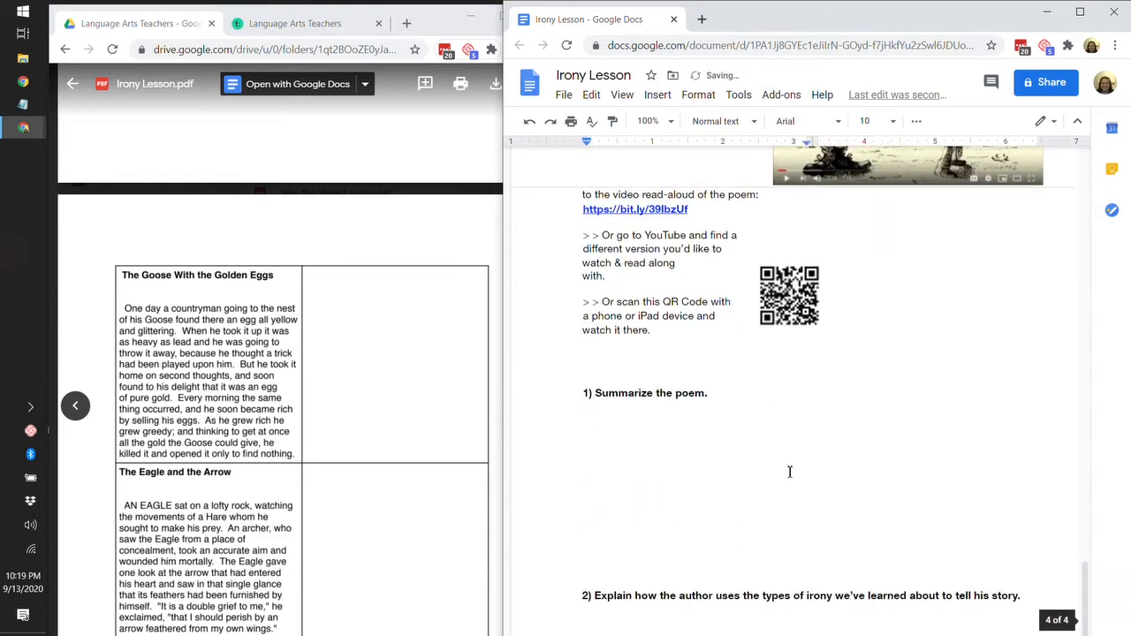
{"action": "scroll", "coordinate": [790, 472], "scroll_direction": "down", "scroll_amount": 2}
{"action": "scroll", "coordinate": [789, 472], "scroll_direction": "up", "scroll_amount": 8}
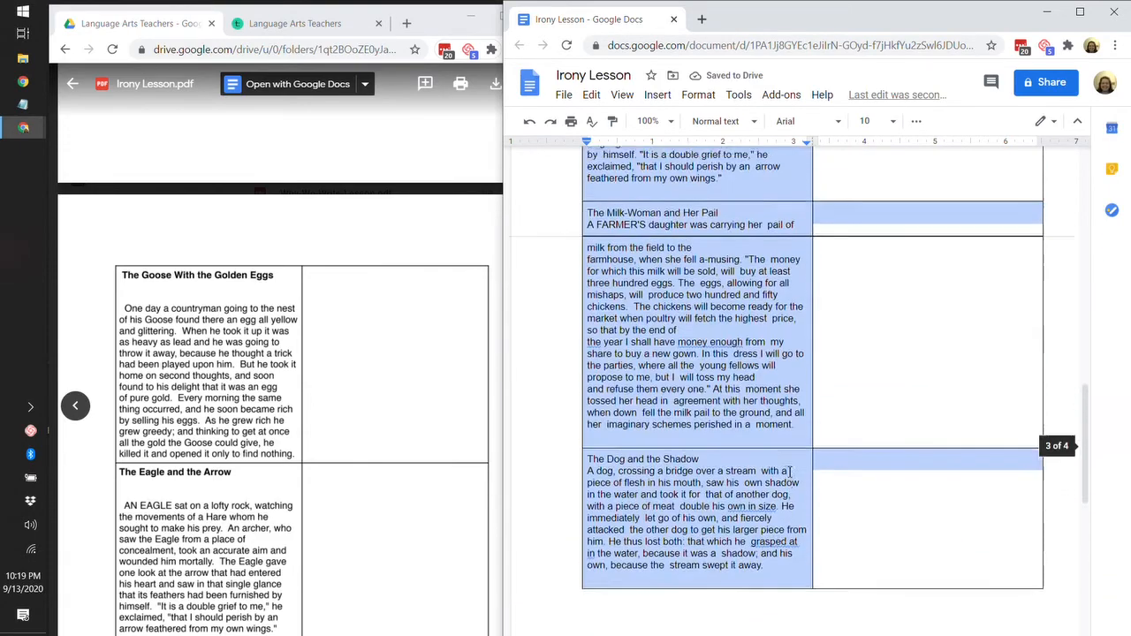
{"action": "scroll", "coordinate": [790, 471], "scroll_direction": "up", "scroll_amount": 6}
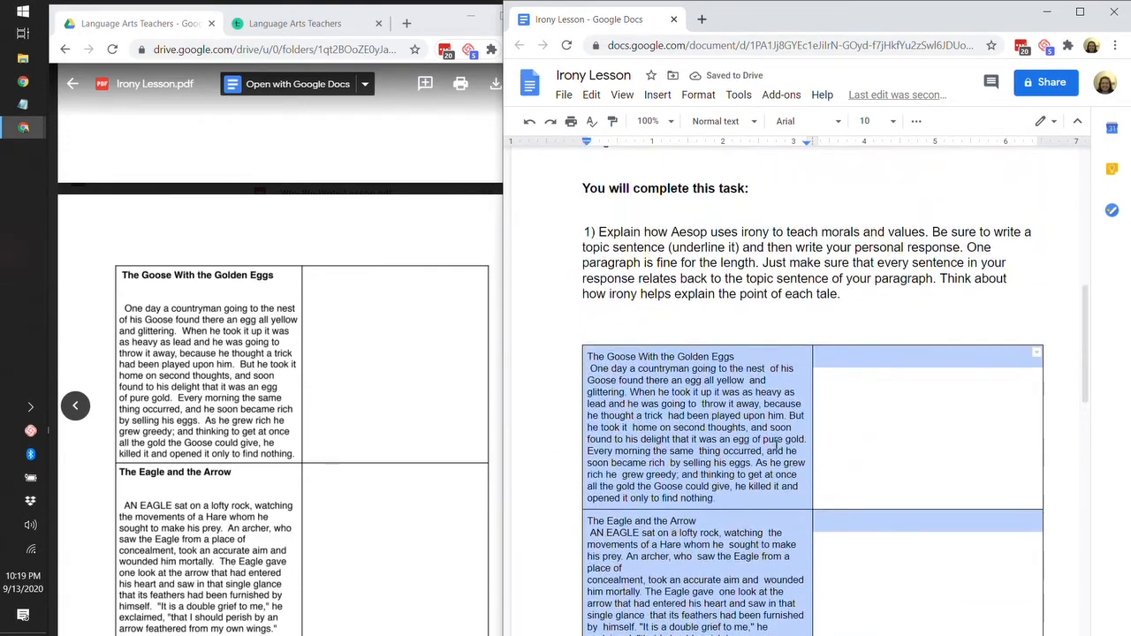
Step: Delete the YouTube and QR code instructions, along with the QR code image, below the poem's video link in "The Walrus and the Carpenter" section
{"action": "left_click", "coordinate": [870, 415]}
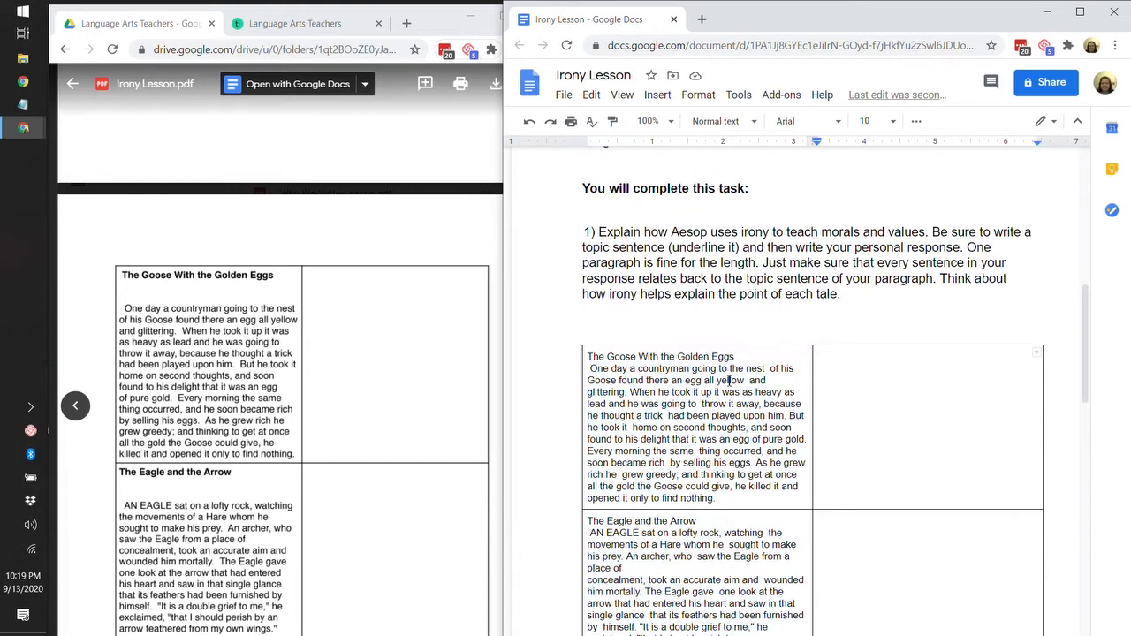
{"action": "scroll", "coordinate": [397, 337], "scroll_direction": "down", "scroll_amount": 10}
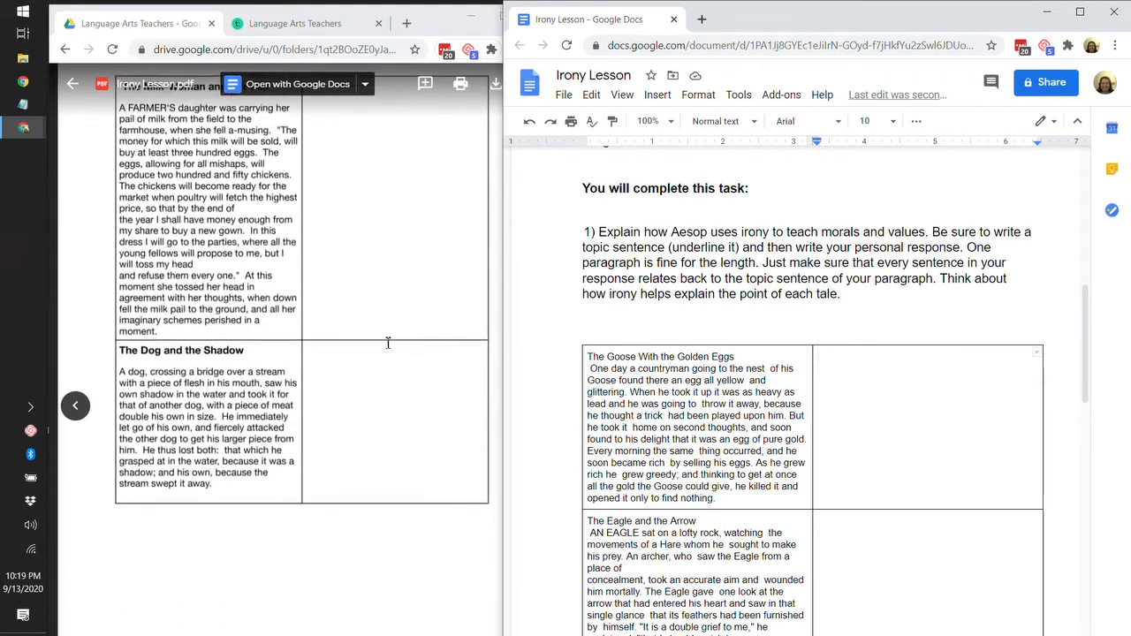
{"action": "scroll", "coordinate": [387, 342], "scroll_direction": "down", "scroll_amount": 2}
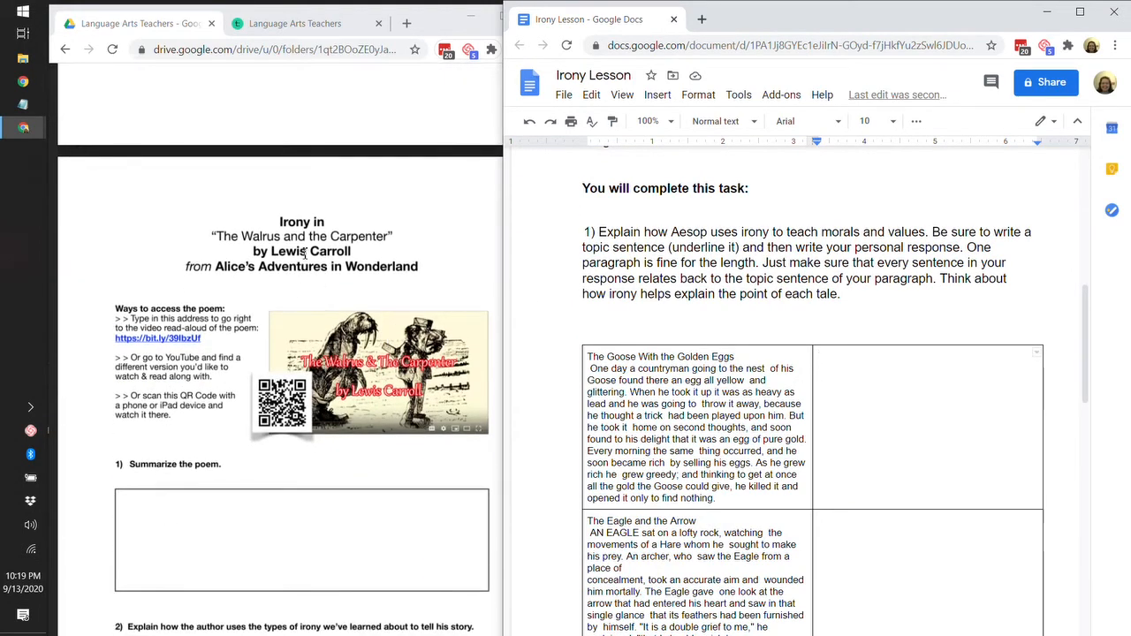
{"action": "scroll", "coordinate": [822, 380], "scroll_direction": "down", "scroll_amount": 12}
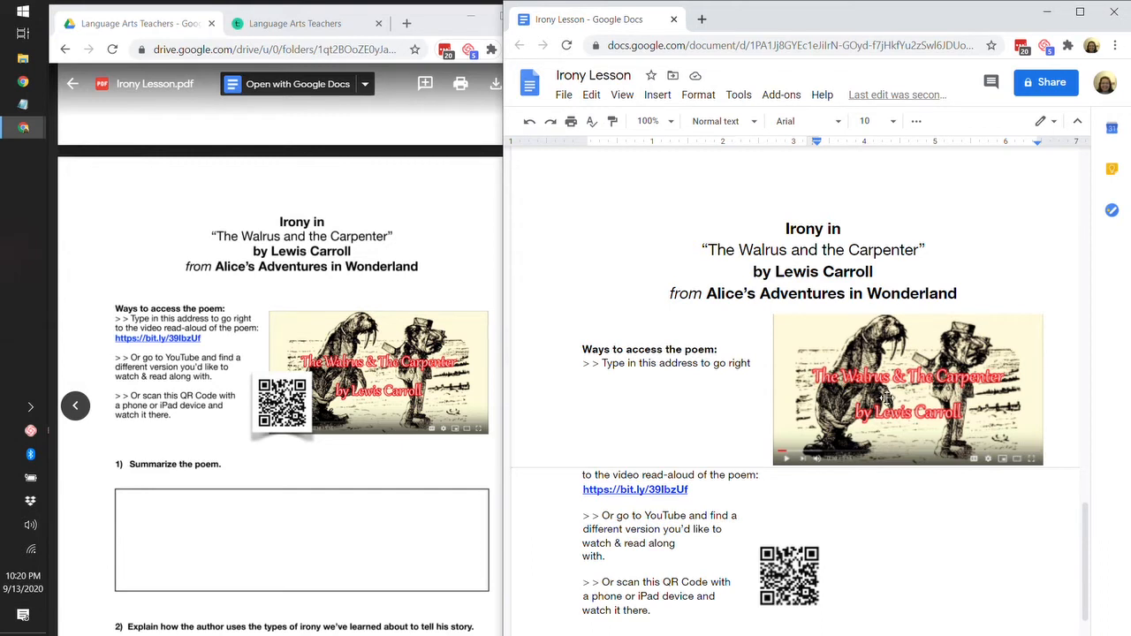
{"action": "scroll", "coordinate": [844, 389], "scroll_direction": "down", "scroll_amount": 1}
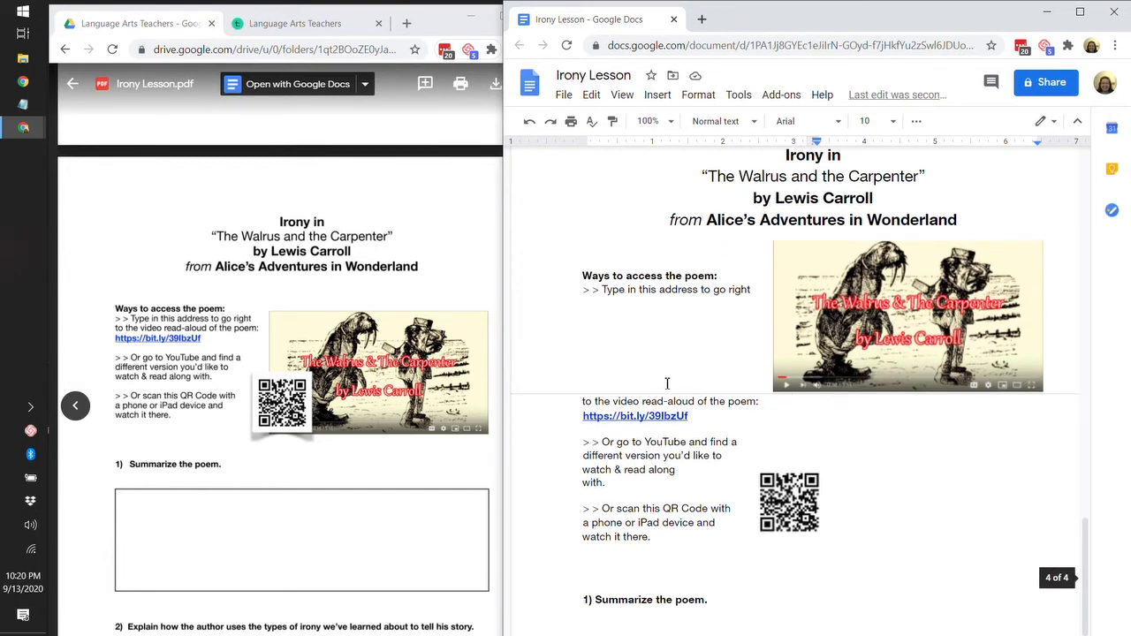
{"action": "left_click", "coordinate": [648, 417]}
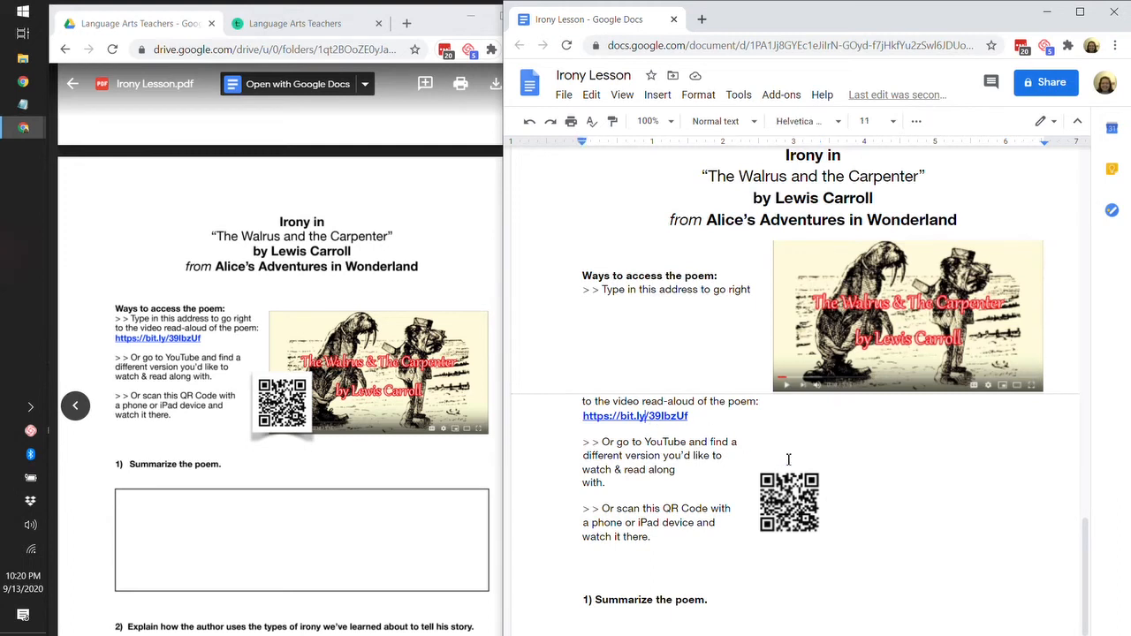
{"action": "left_click_drag", "start_coordinate": [843, 526], "coordinate": [547, 449]}
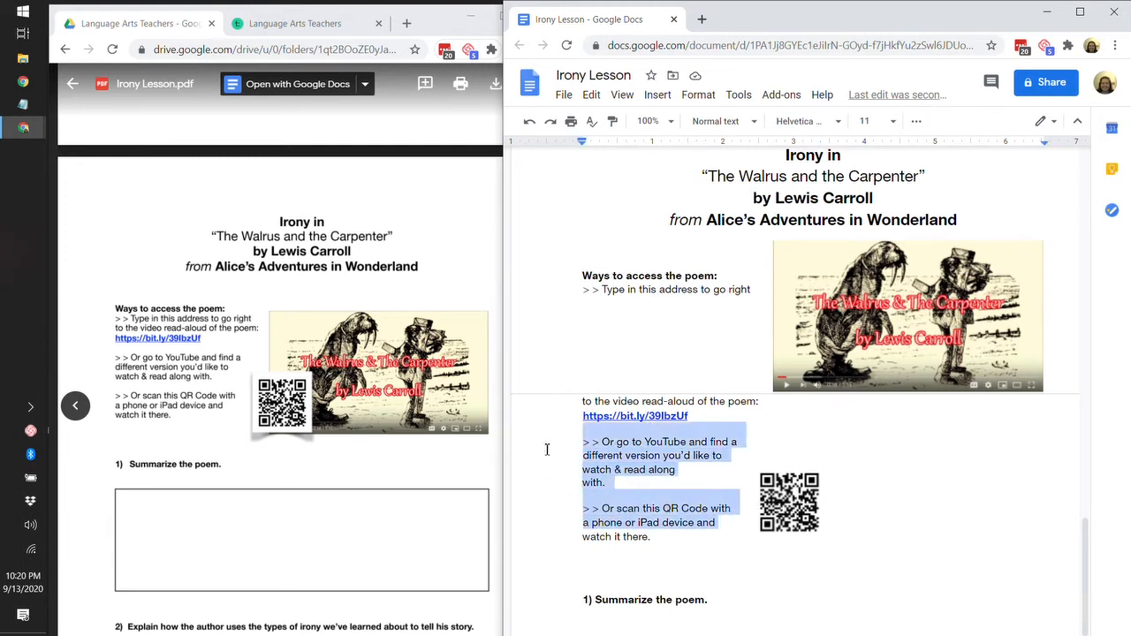
{"action": "key", "text": "Delete"}
{"action": "key", "text": "Delete"}
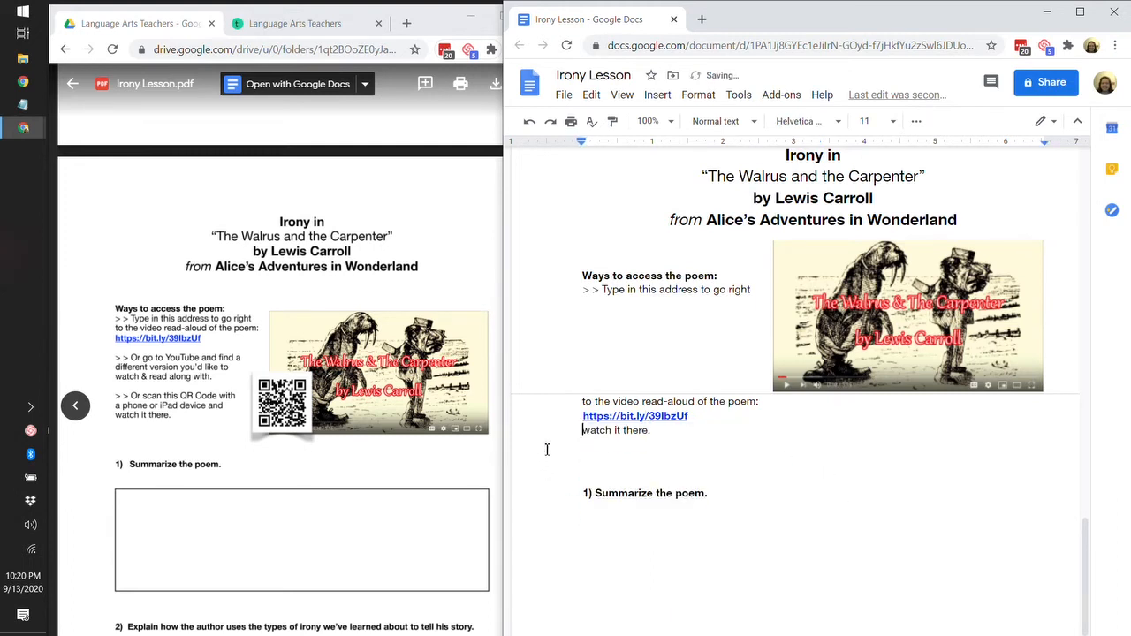
{"action": "key", "text": "shift+Down"}
{"action": "key", "text": "Delete"}
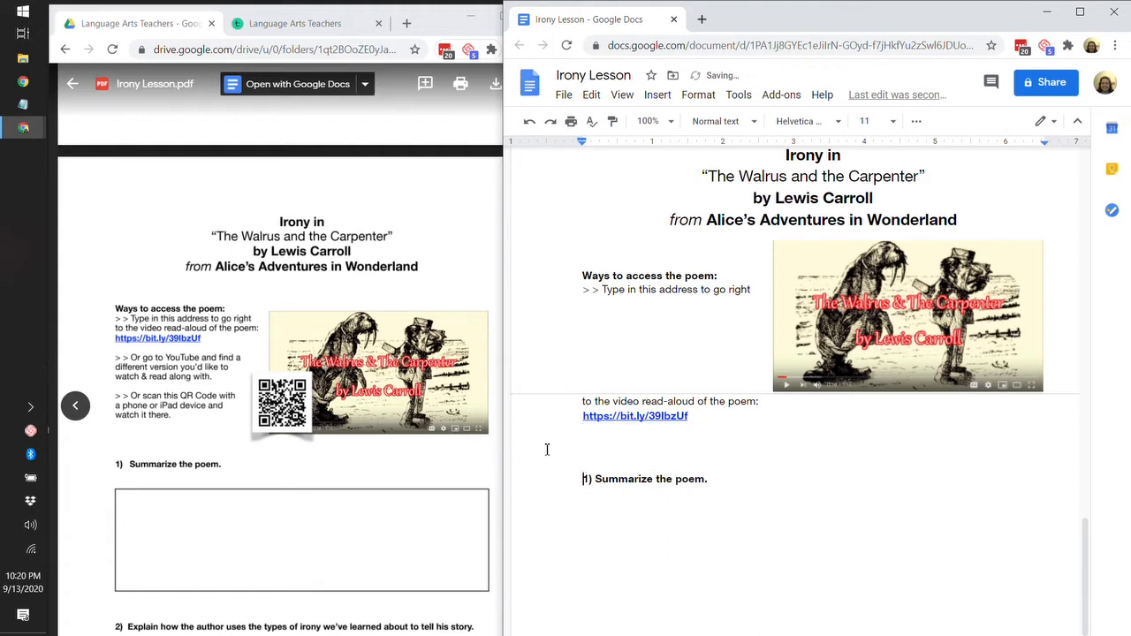